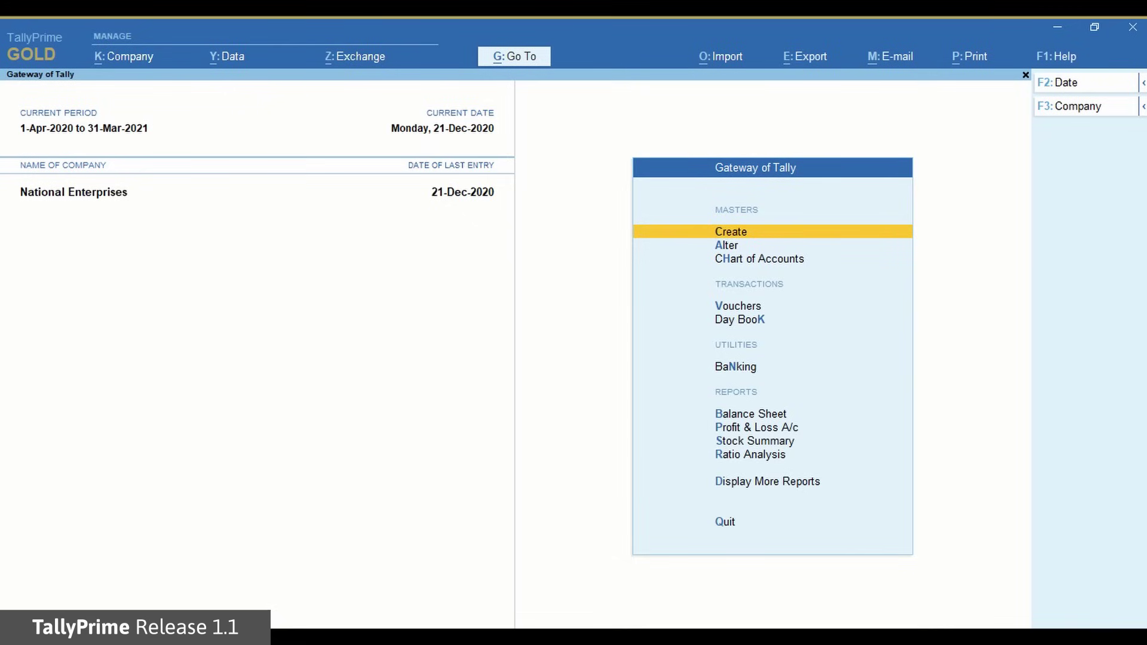
- Start a sales voucher for Ganeshji Industries using the Sales Taxable ledger
key("Down")
key("Down")
key("Down")
key("Return")
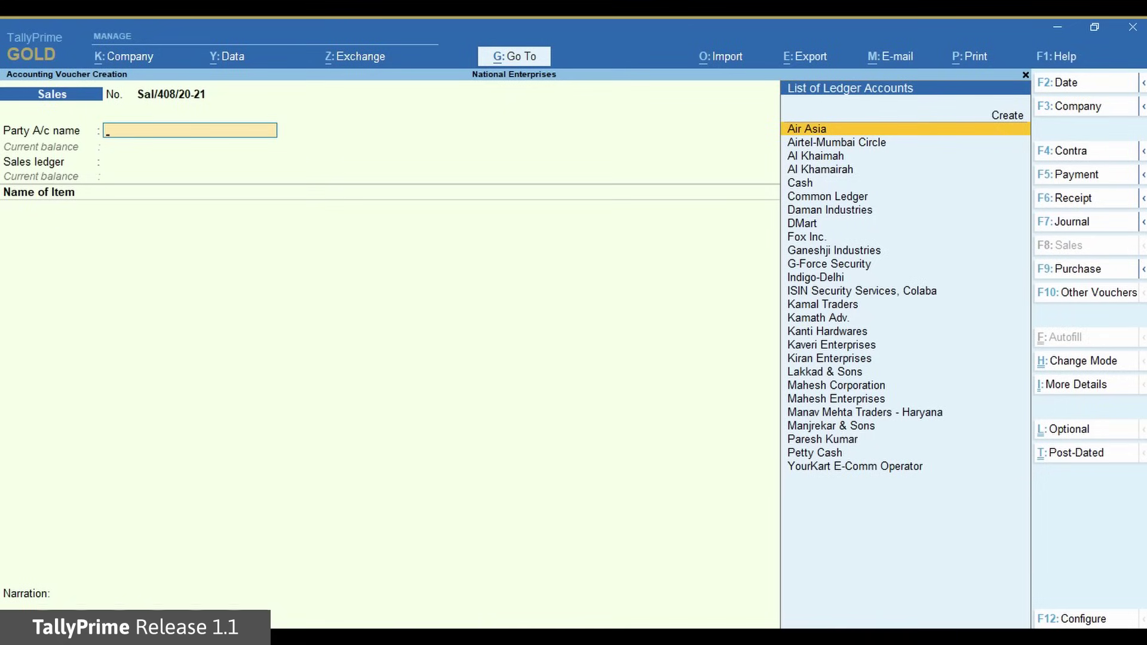
type("Ga")
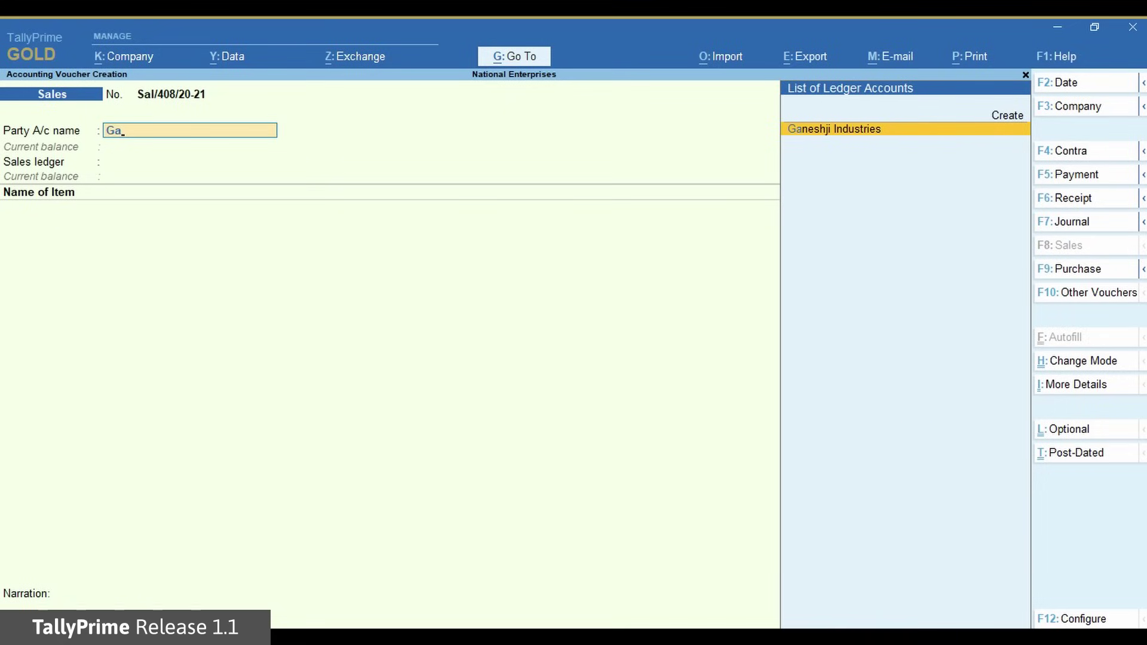
key("Return")
key("Return")
key("Return")
key("Return")
key("Return")
key("Return")
key("Return")
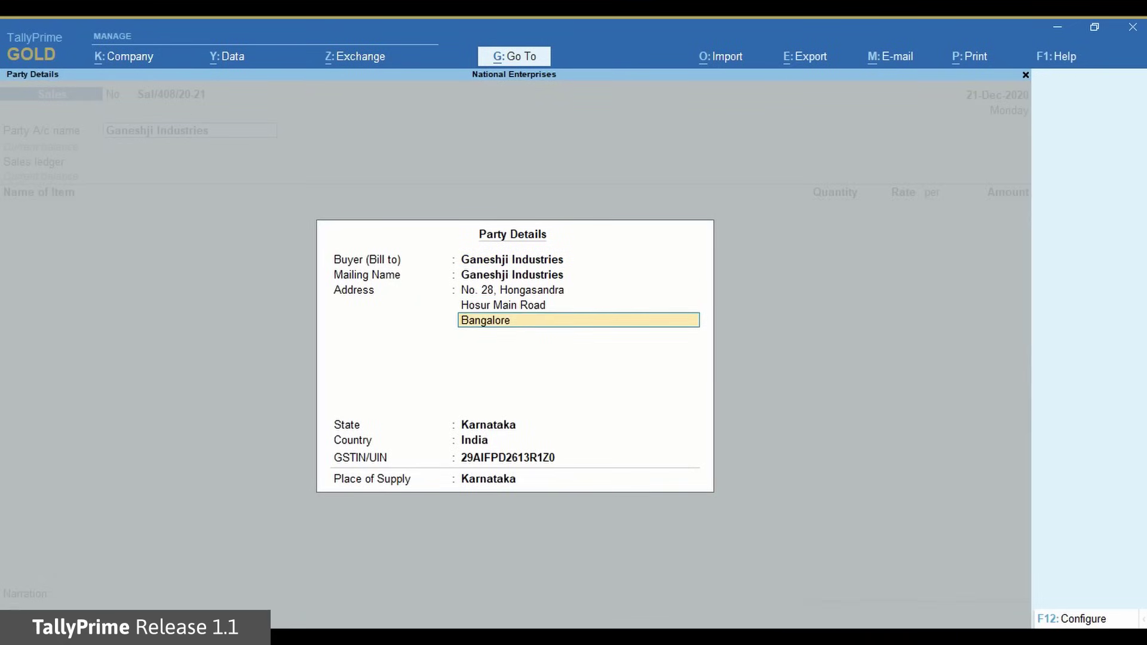
key("Return")
key("Return")
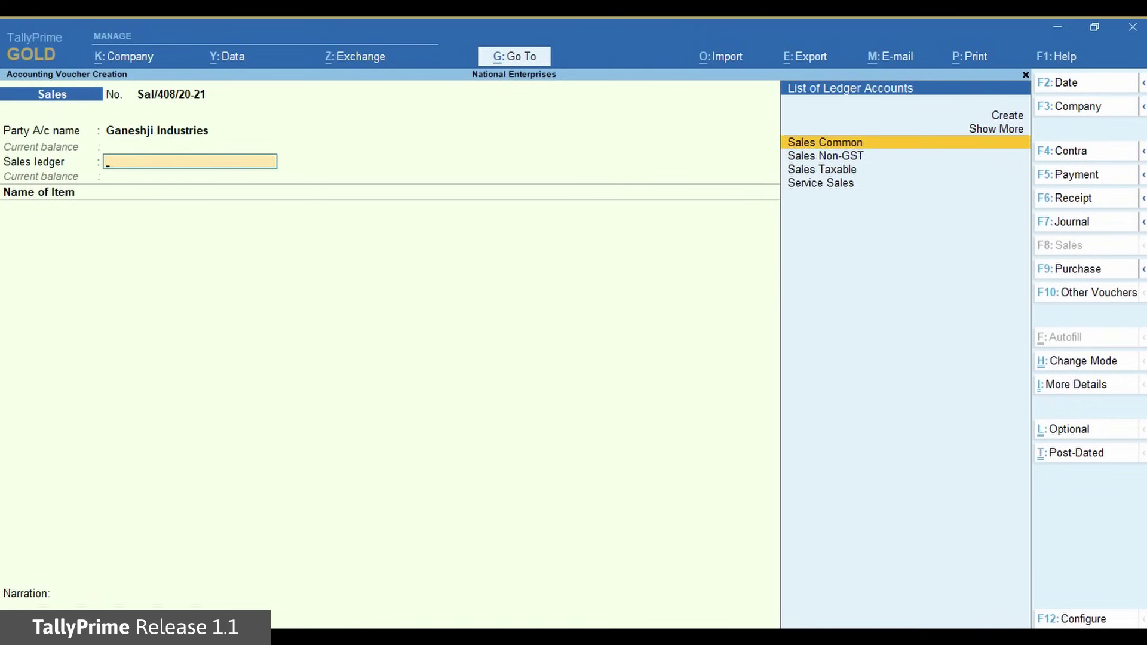
key("Down")
key("Down")
key("Return")
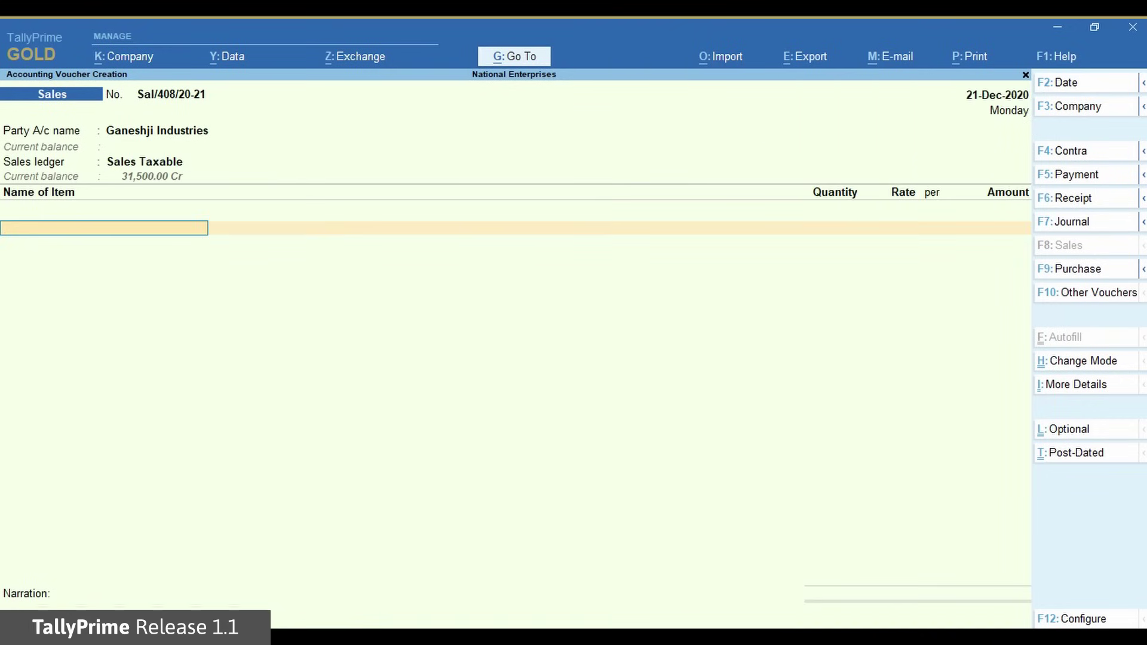
- Add 25 Nos of 3 mm Steel Sheet at 300.00, amounting to 7,500.00
type("3")
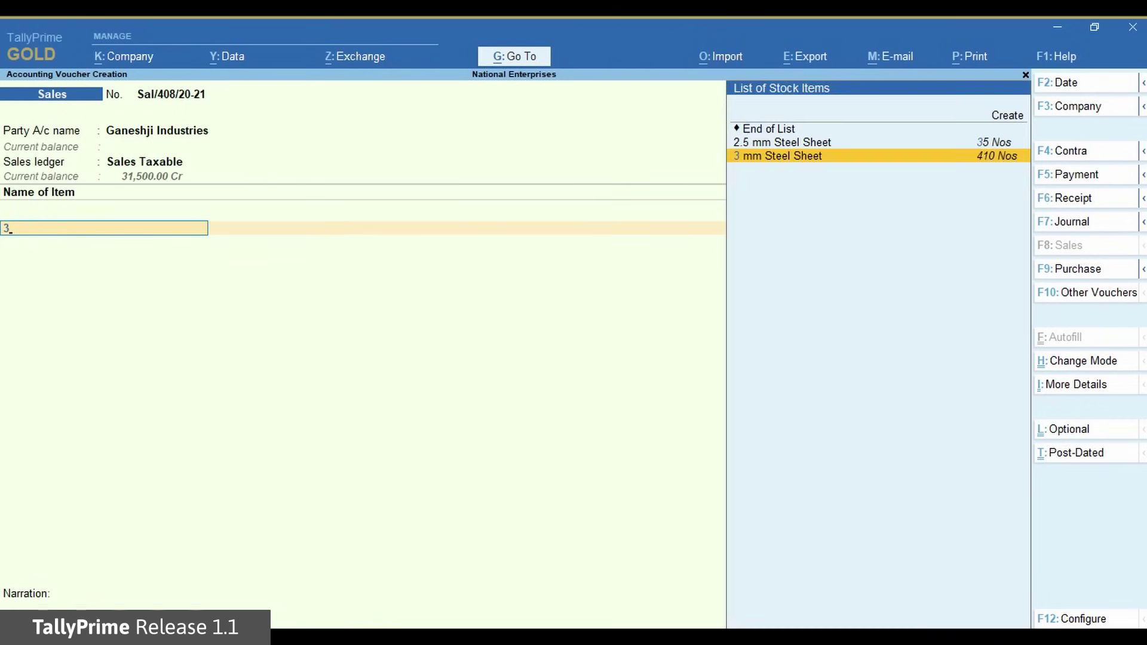
key("Return")
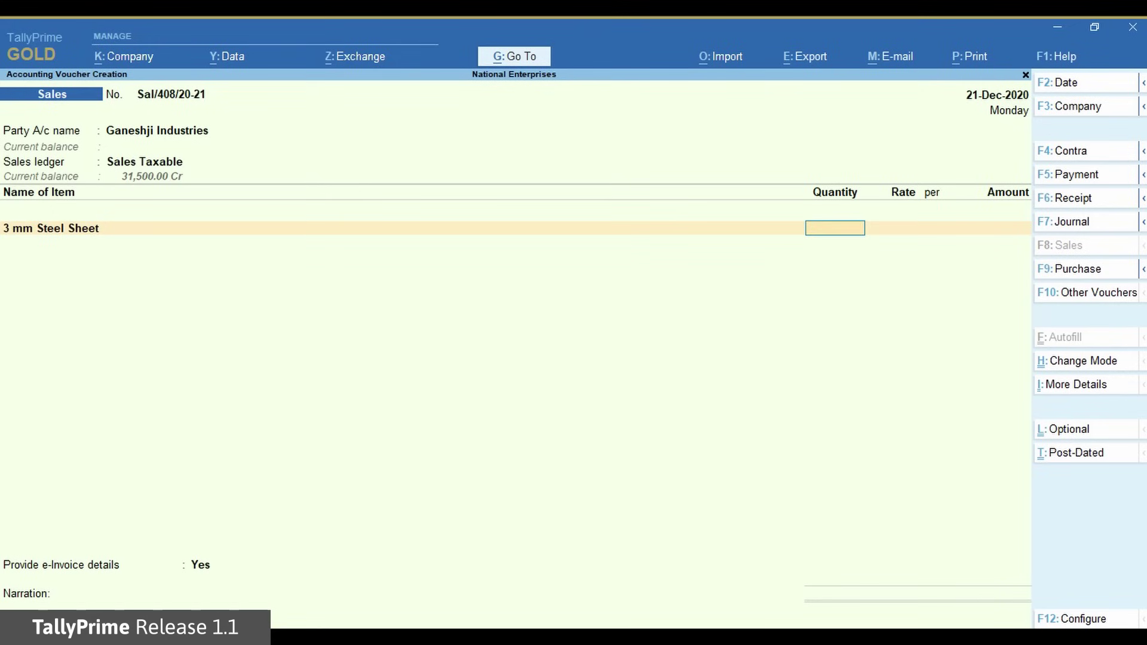
type("25")
key("Return")
key("Return")
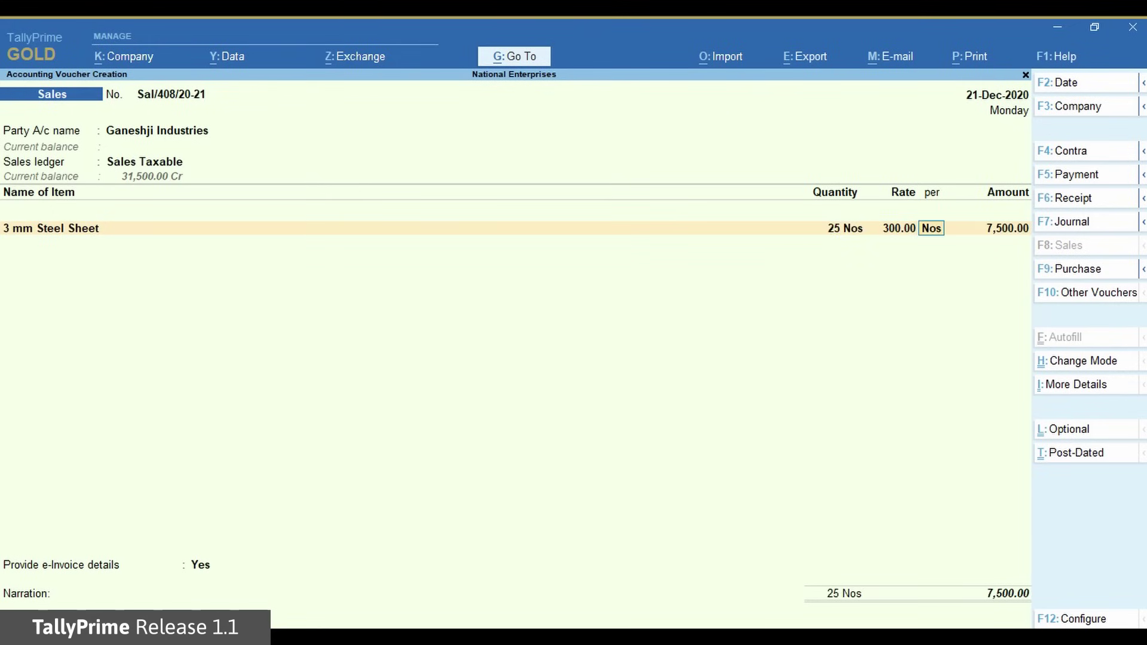
key("Return")
key("Return")
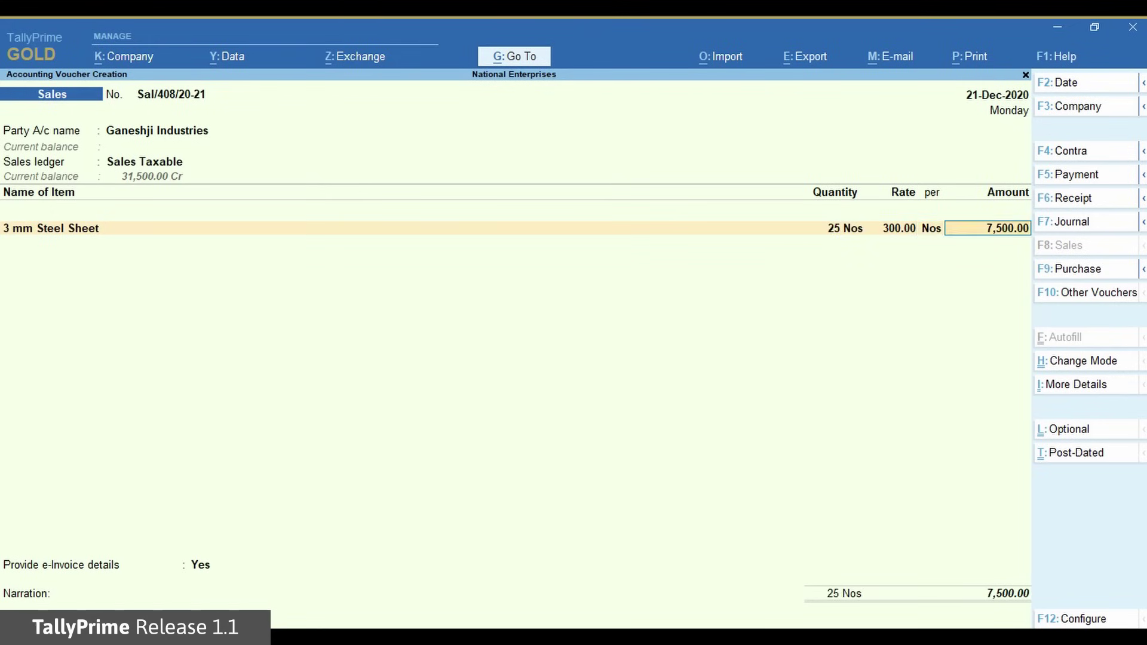
- Add the SGST tax ledger line to the invoice
key("Return")
type("sg")
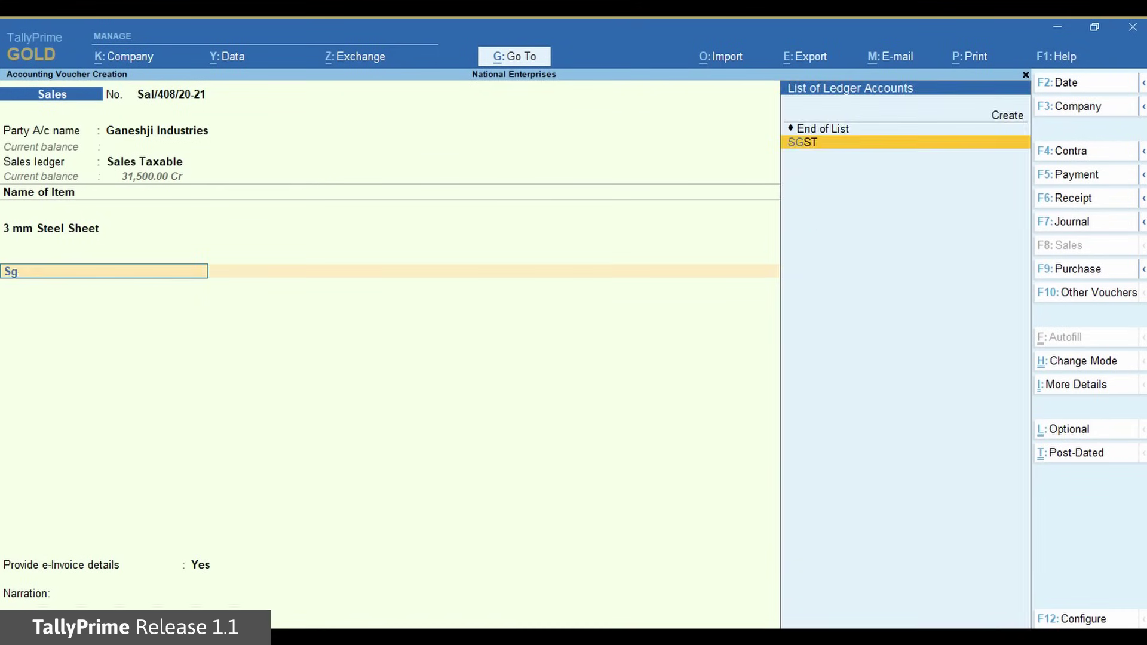
key("Return")
key("Return")
key("Return")
key("Return")
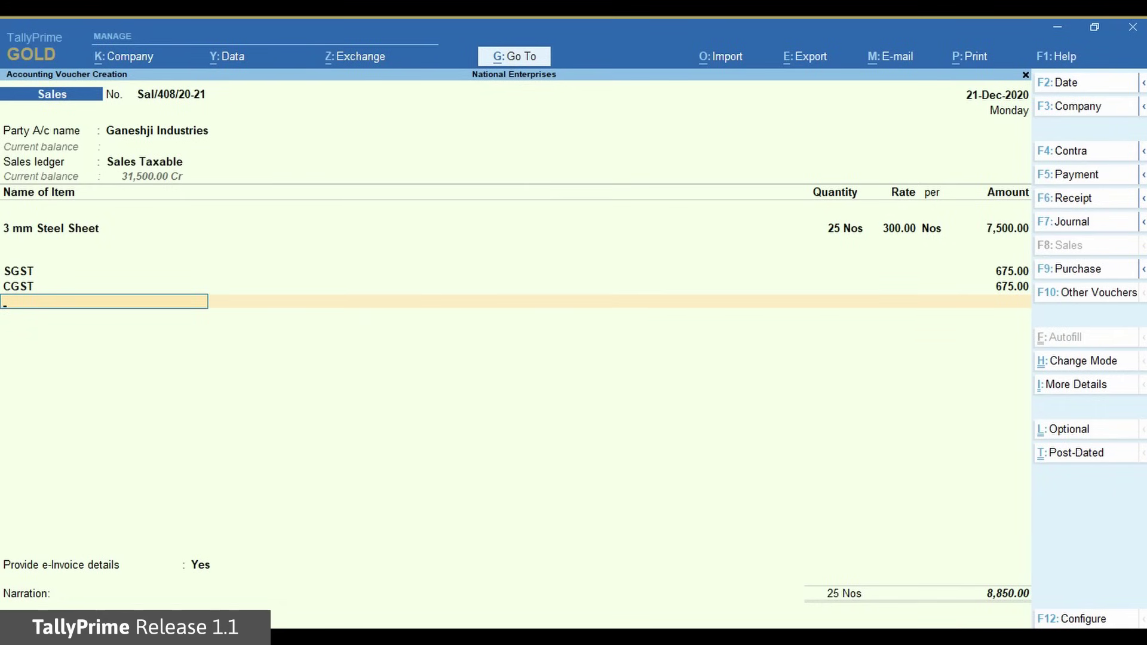
- Set Provide e-Invoice details to Yes with Bangalore as bill-to and ship-to place
key("Return")
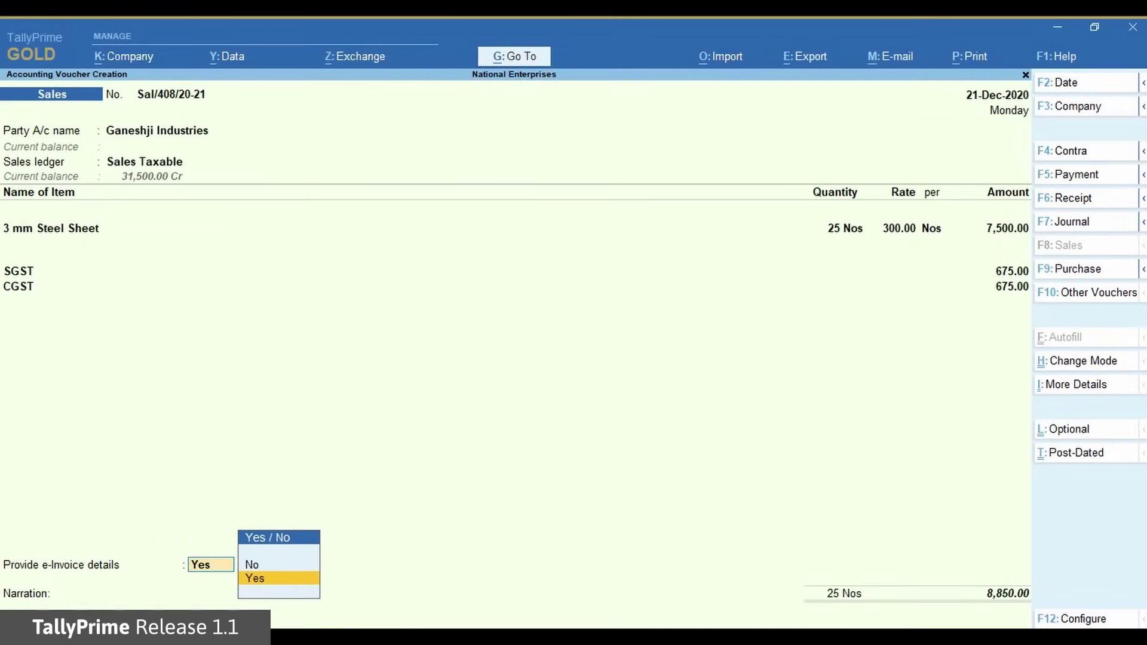
key("Return")
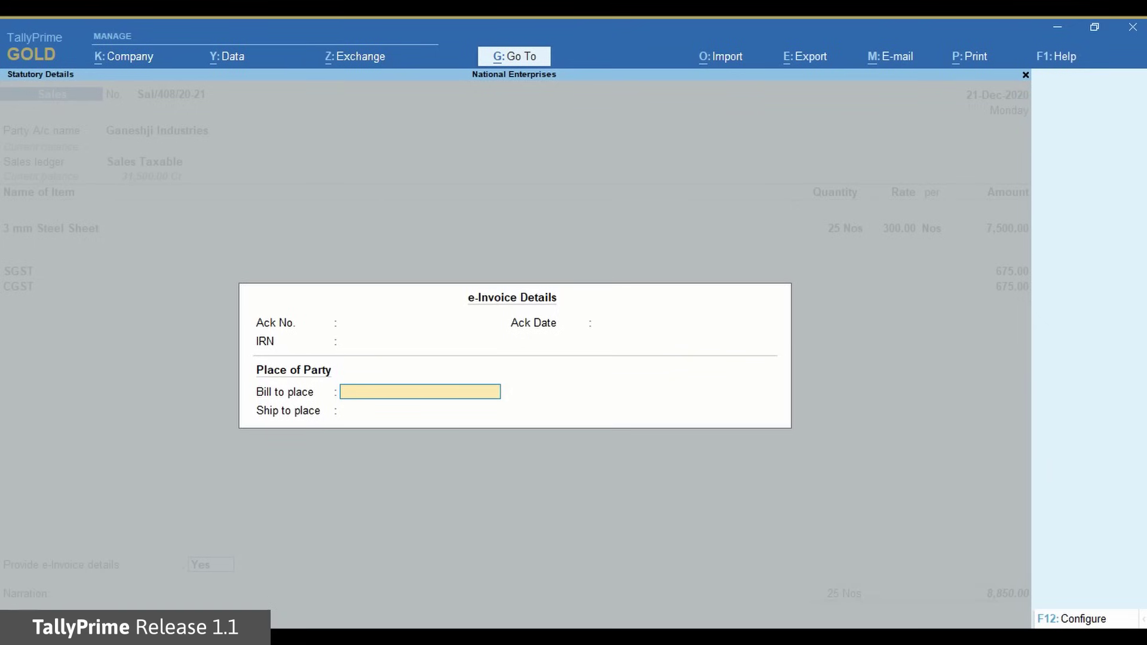
type("Ba")
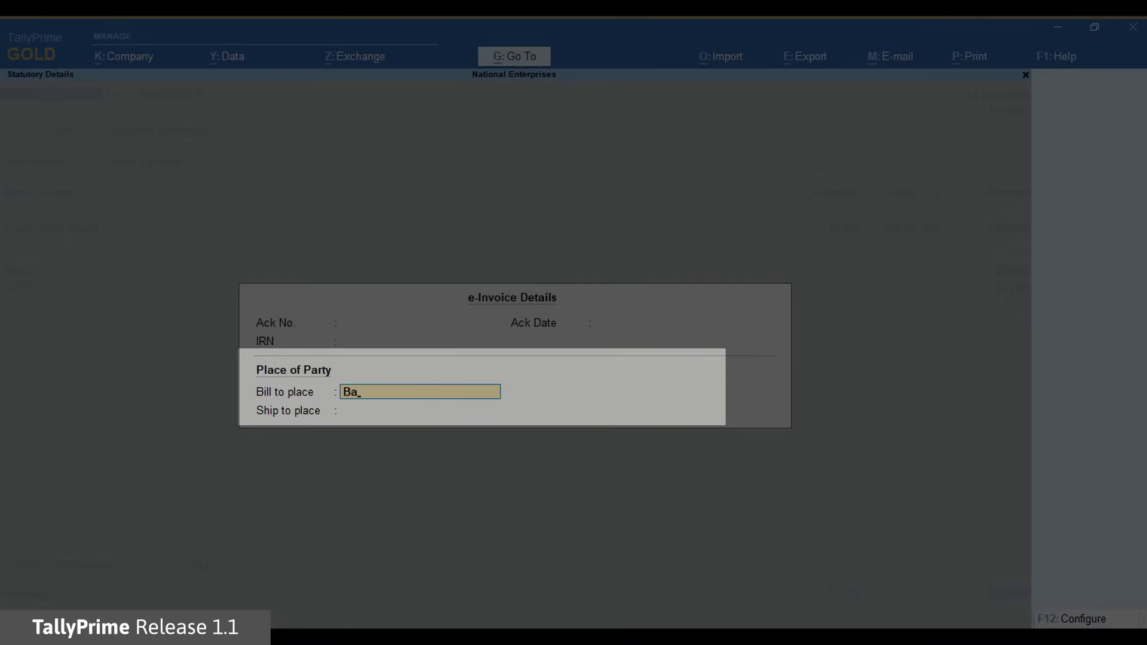
type("ngalore")
key("Return")
type("Ba")
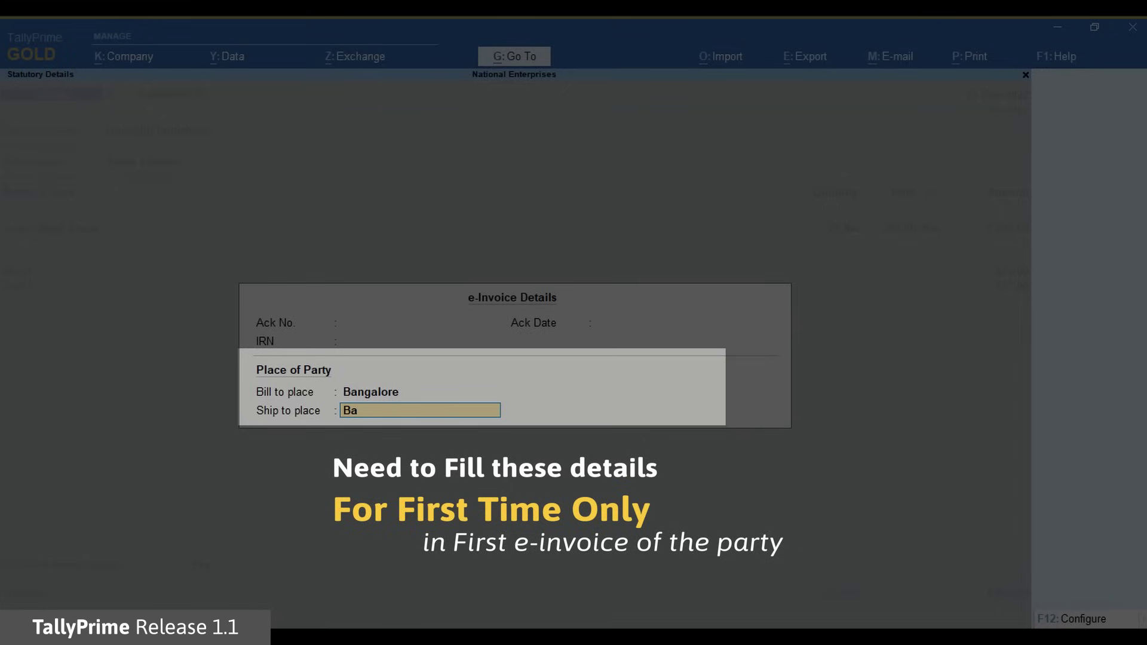
type("ngalore")
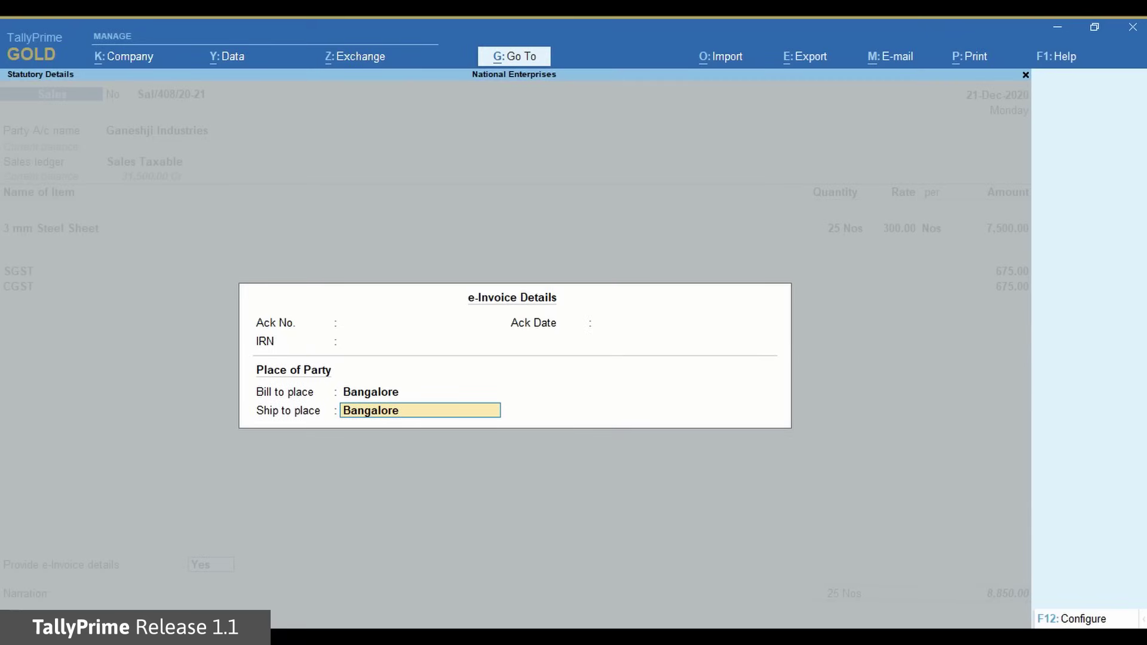
key("Return")
- Accept the sales invoice and agree to generate its e-Invoice
key("Return")
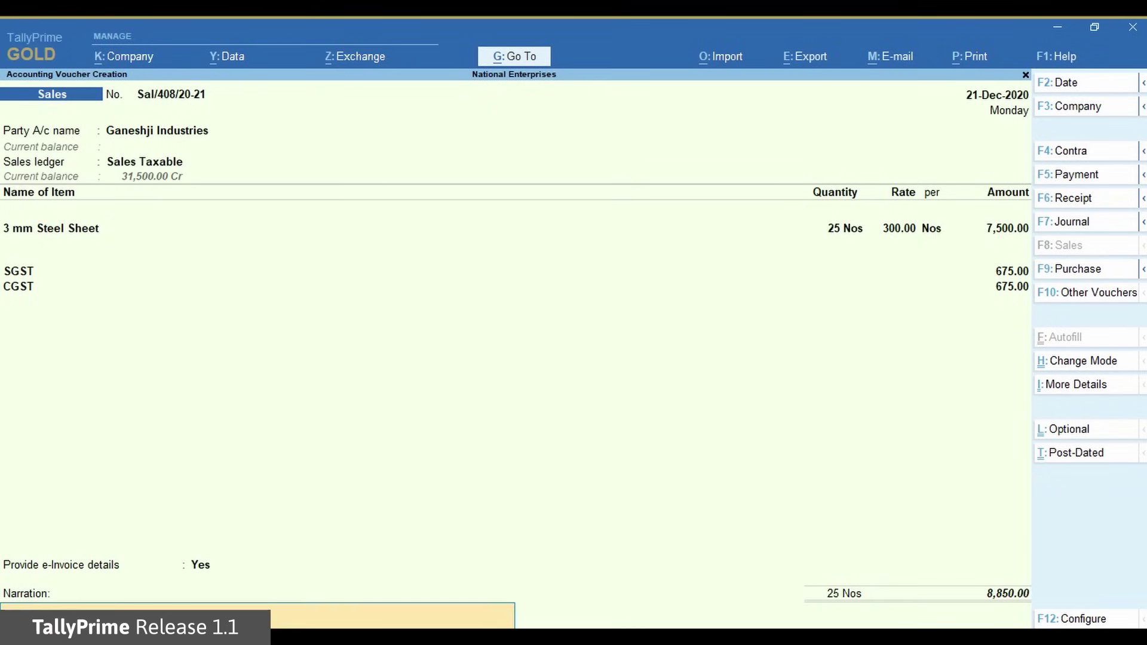
key("Return")
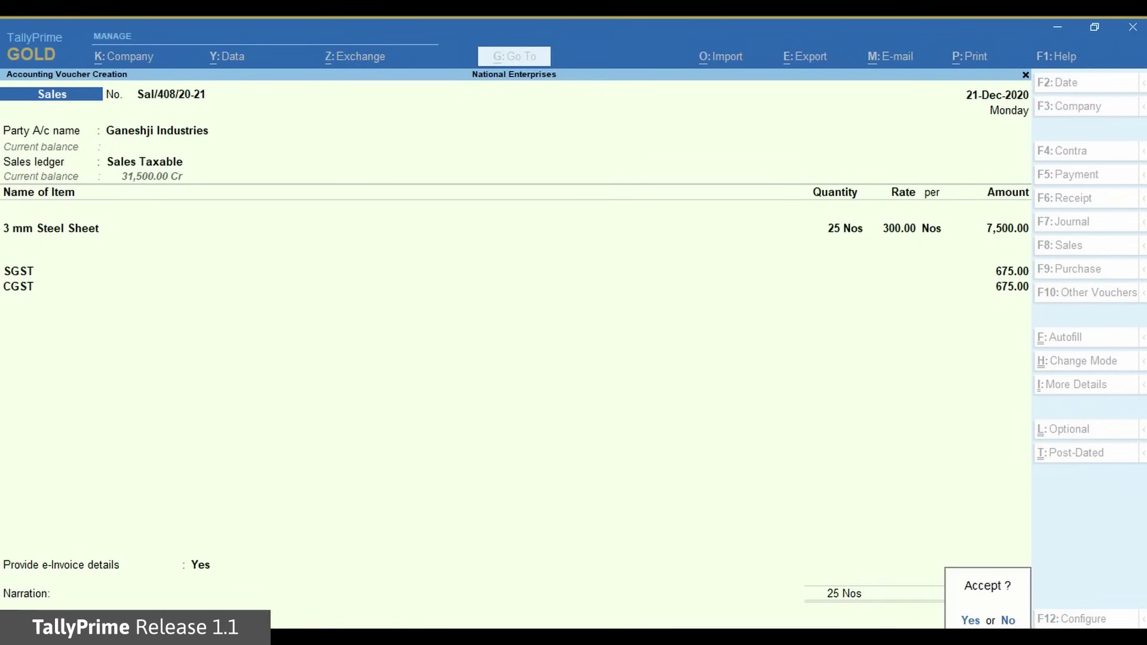
key("Return")
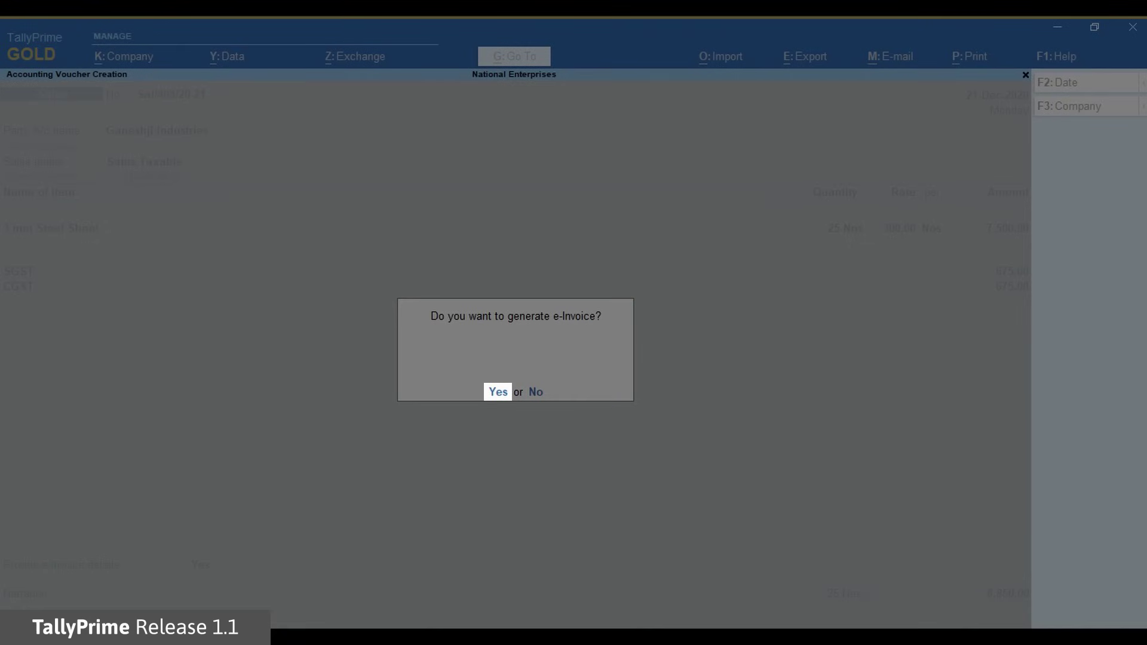
key("Return")
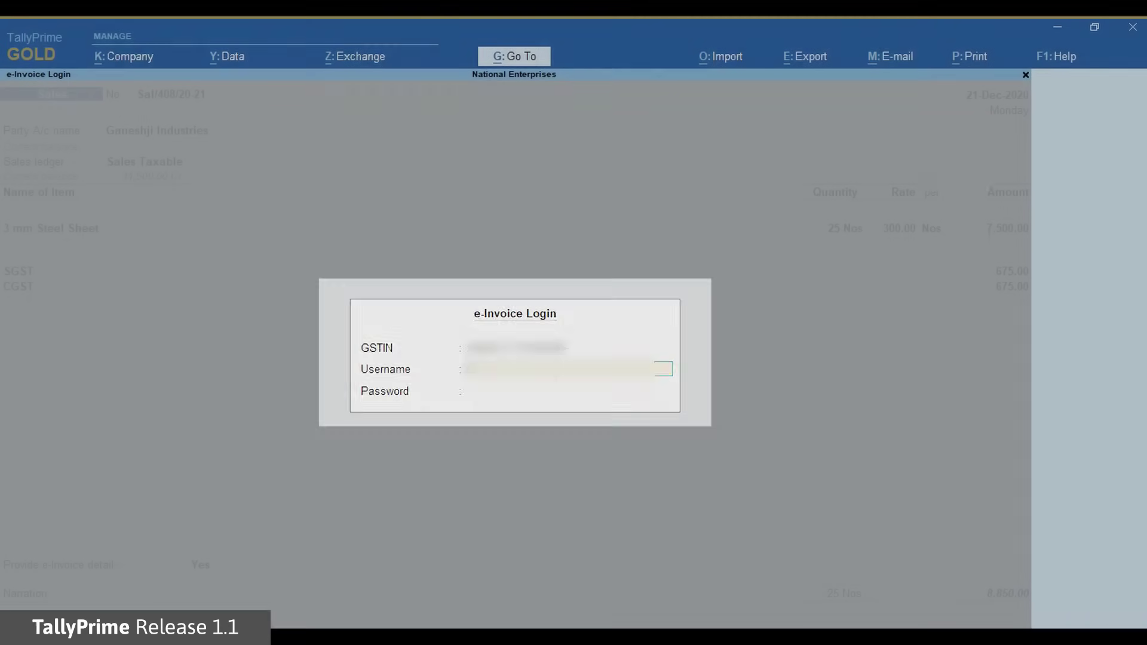
- Log in to the e-Invoice system with the username and password to send the invoice
type("demouser")
key("Return")
type("pass")
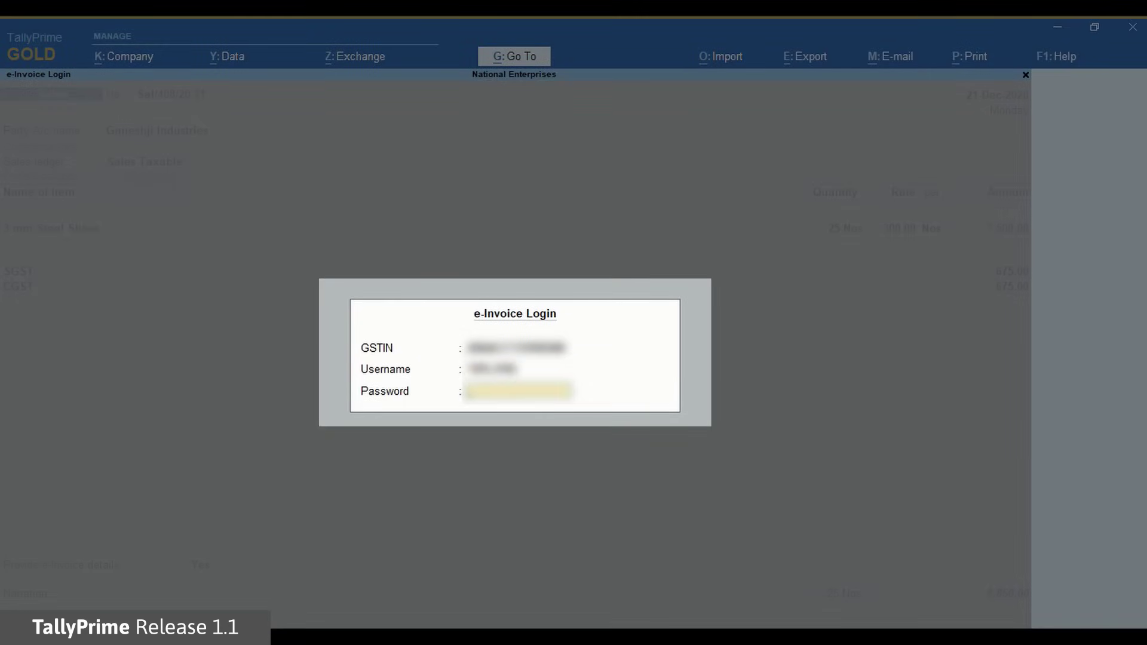
type("word")
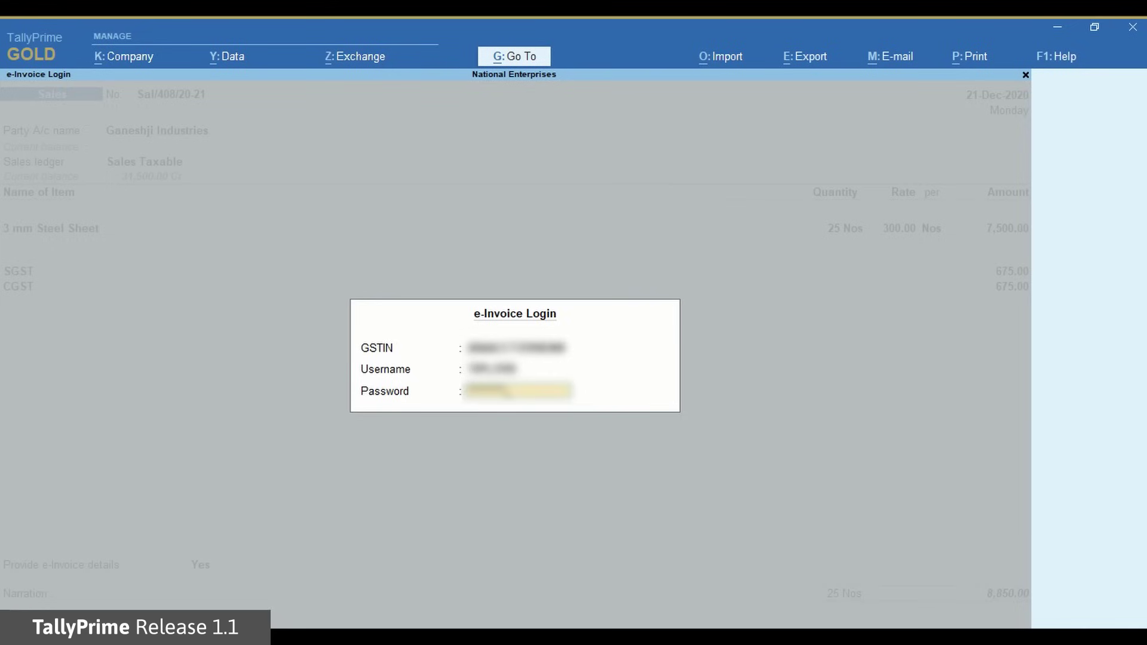
key("Return")
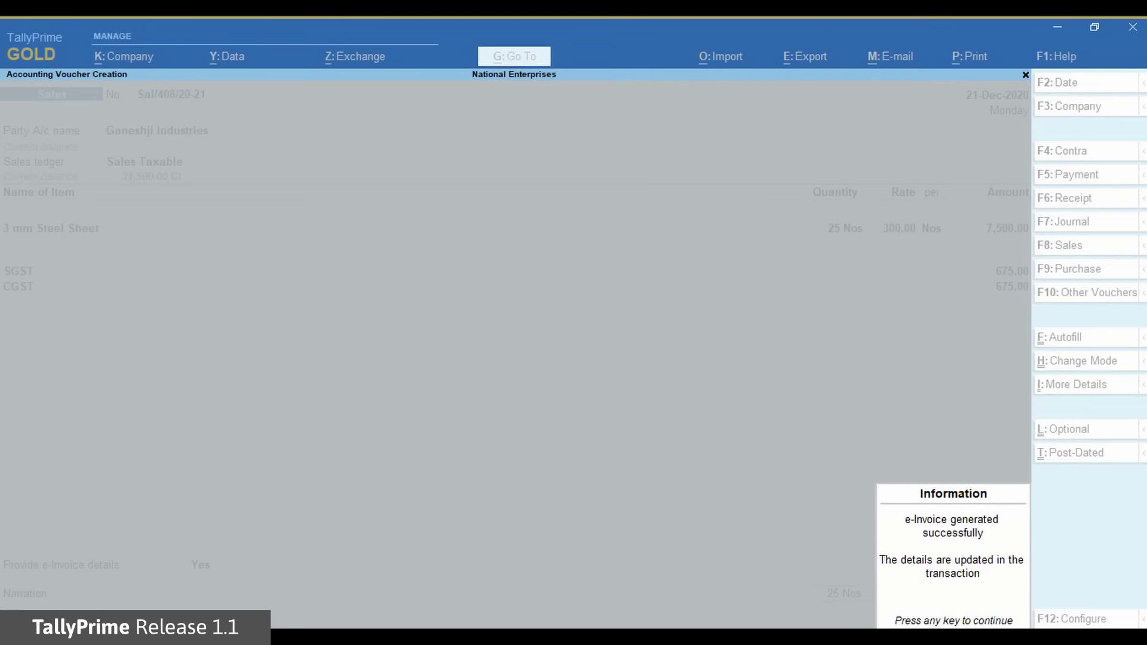
- Preview Tax Invoice Sal/408/20-21, zooming in to read its IRN, Ack No. and QR code
key("Return")
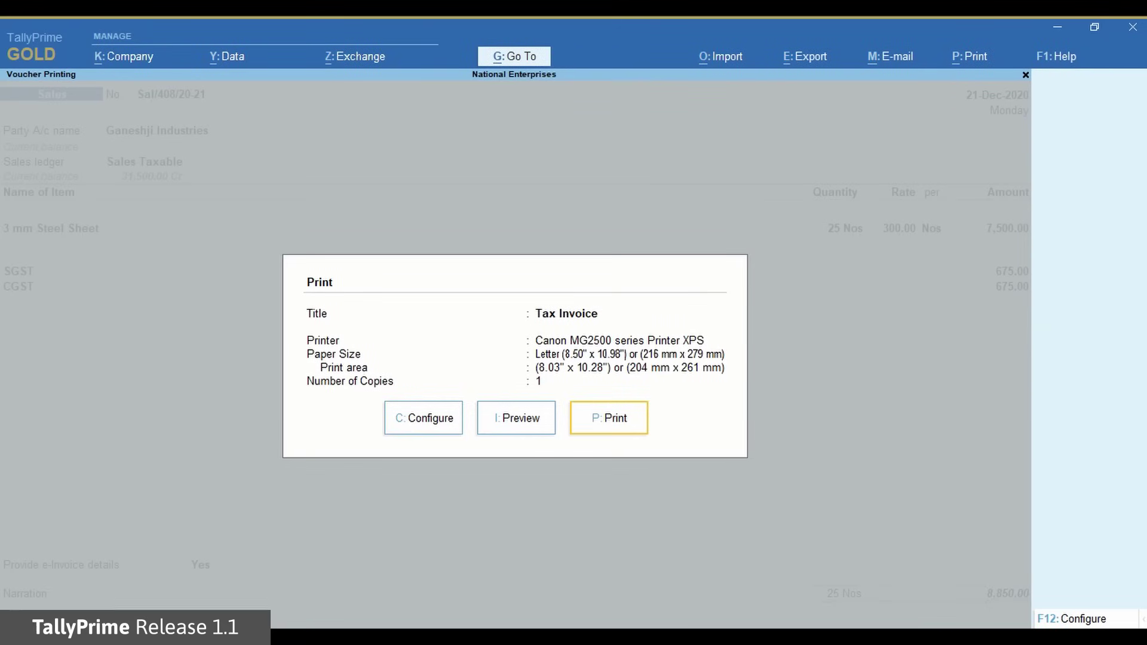
left_click(516, 418)
key("Return")
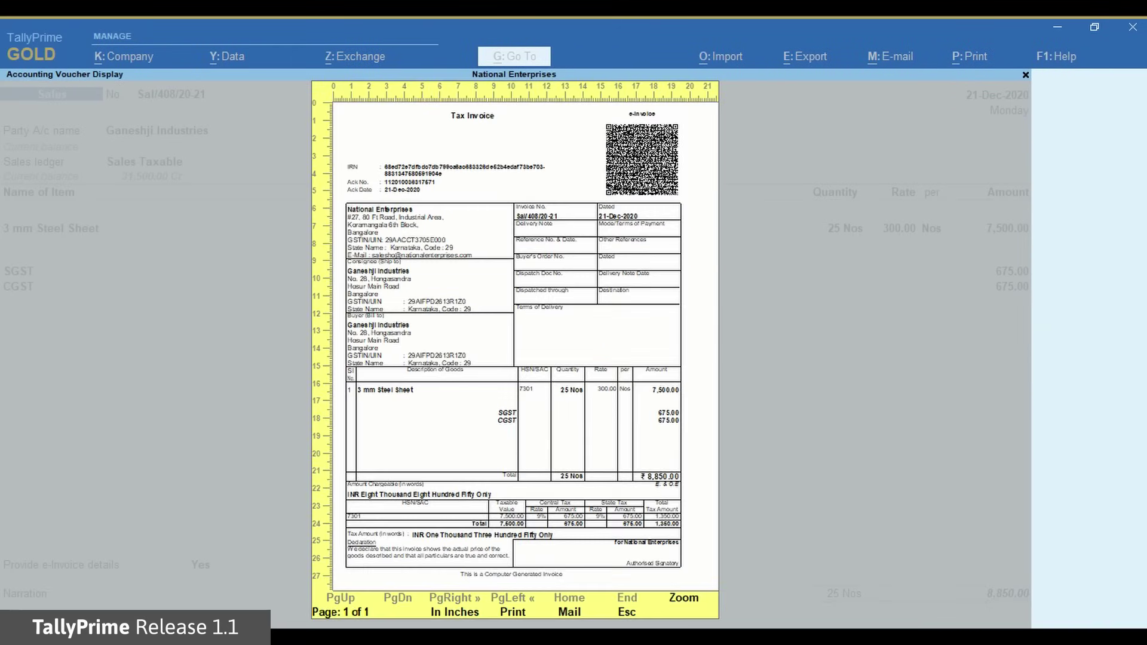
key("Return")
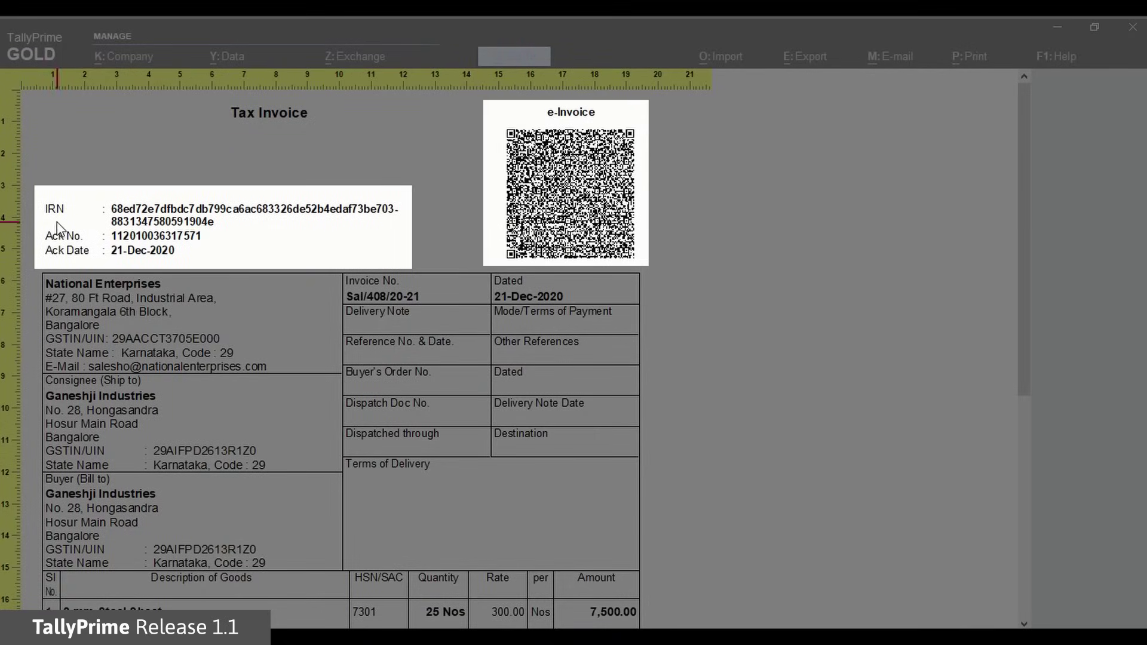
scroll(1039, 299, "down", 5)
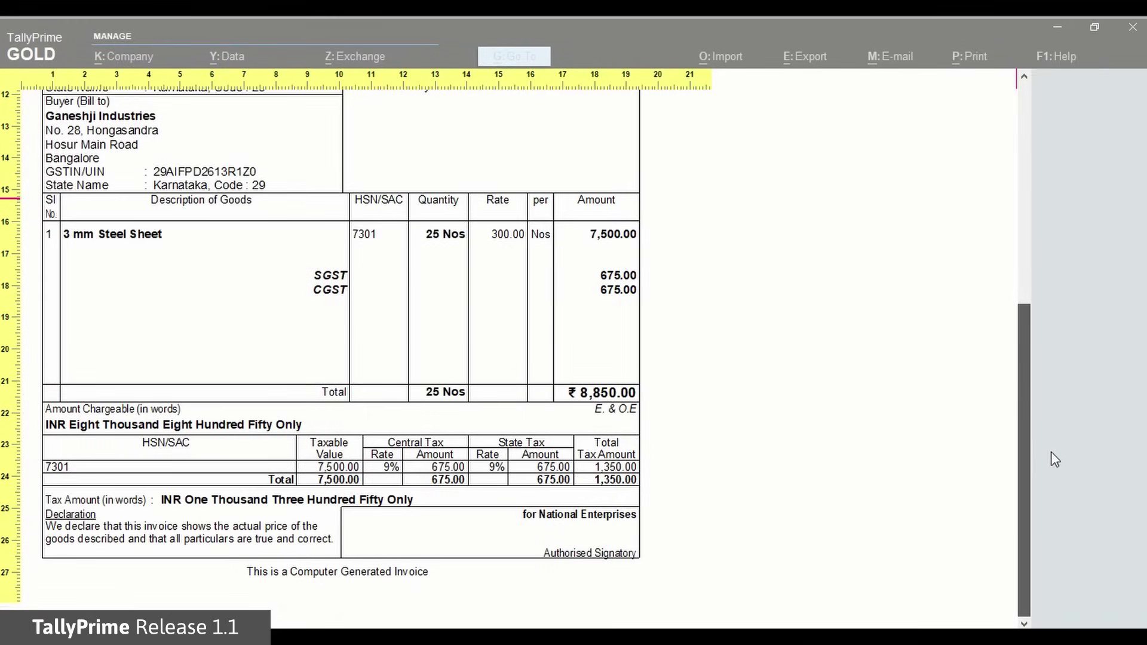
key("alt+z")
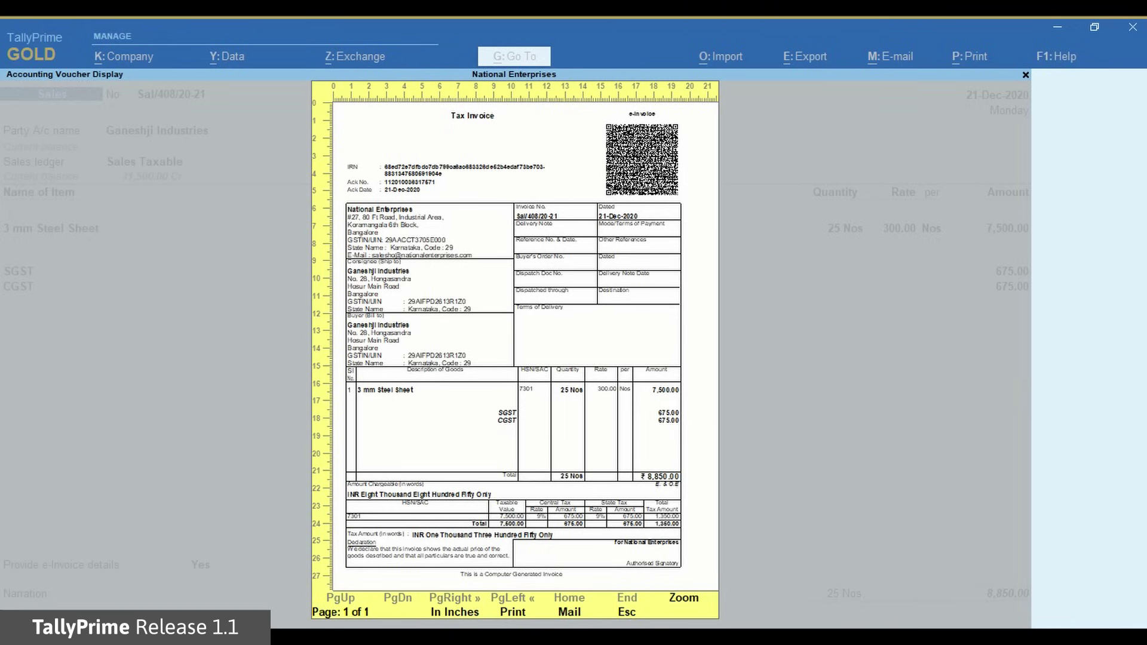
- Set 'Send e-Invoice details after saving Voucher' to No and begin leaving the blank voucher
key("Escape")
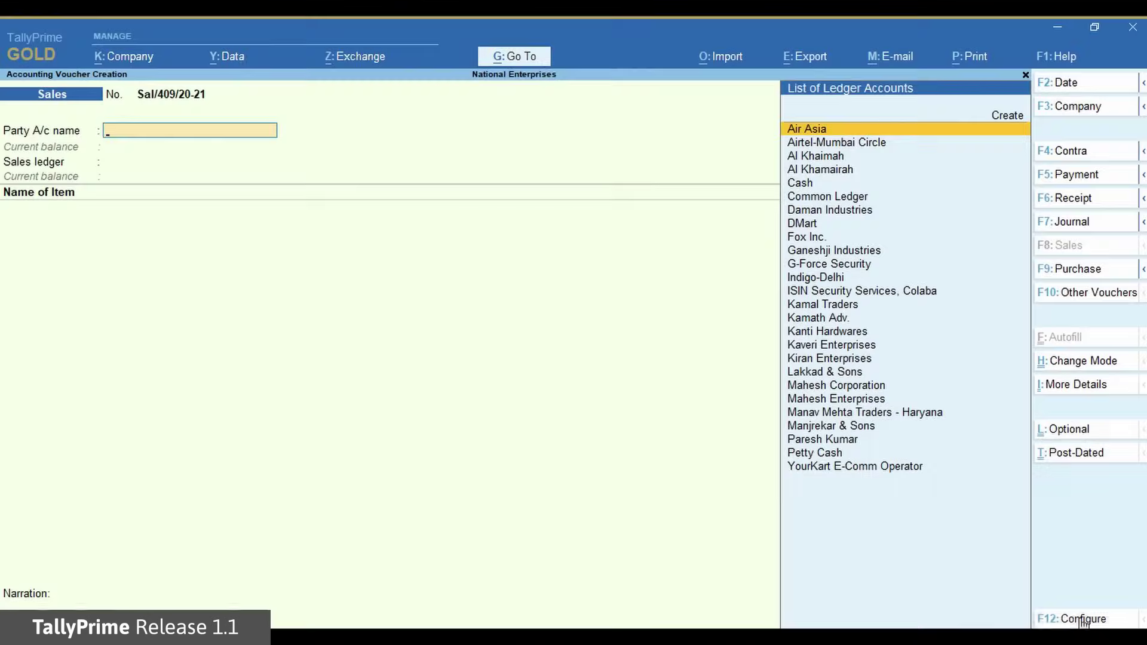
left_click(1080, 622)
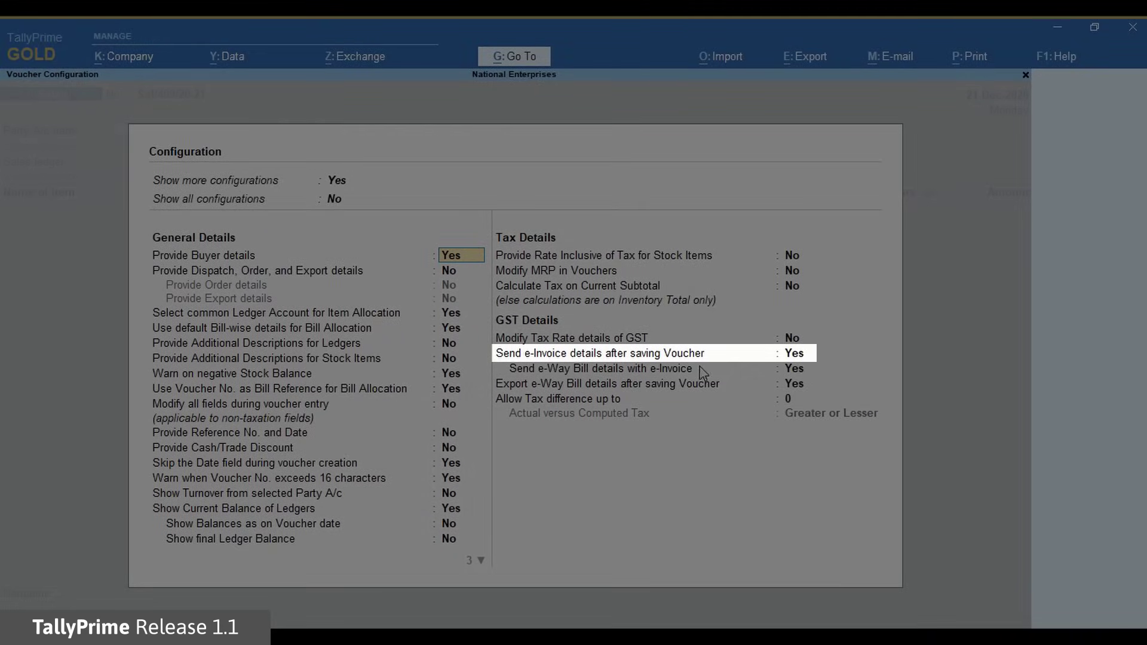
left_click(794, 359)
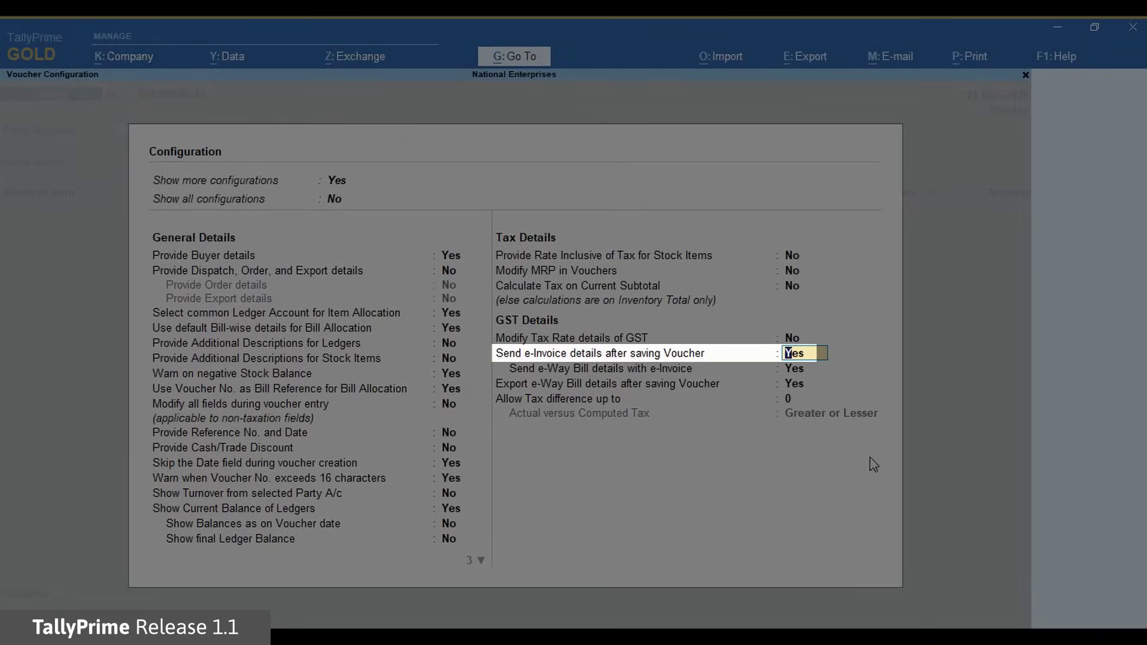
key("n")
key("Return")
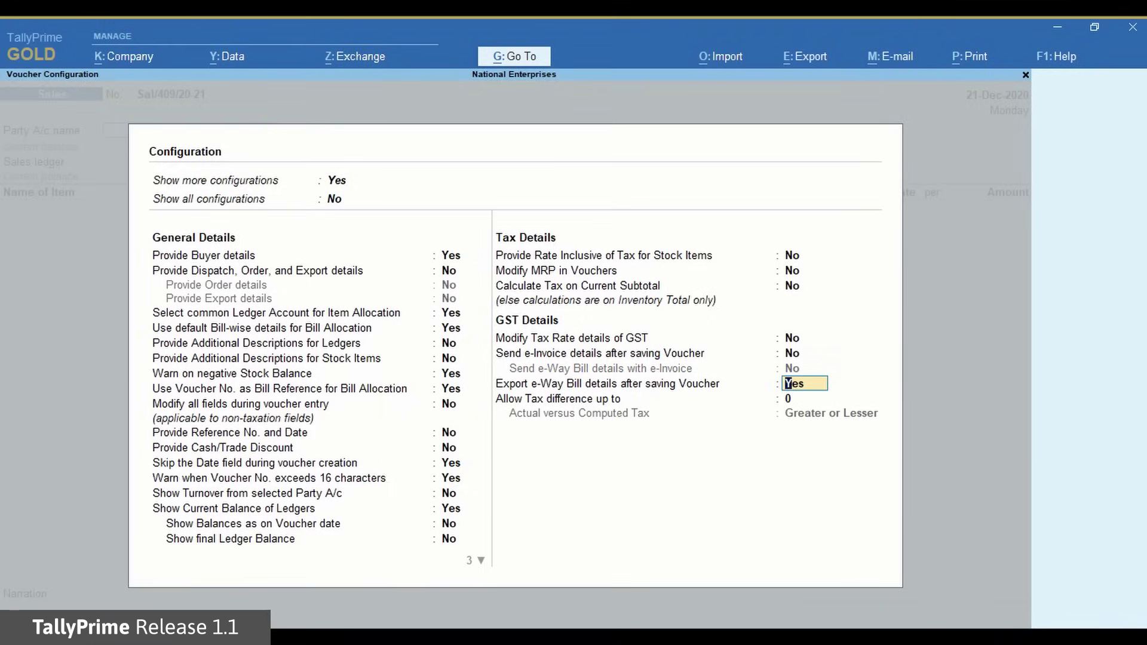
key("Return")
key("Return")
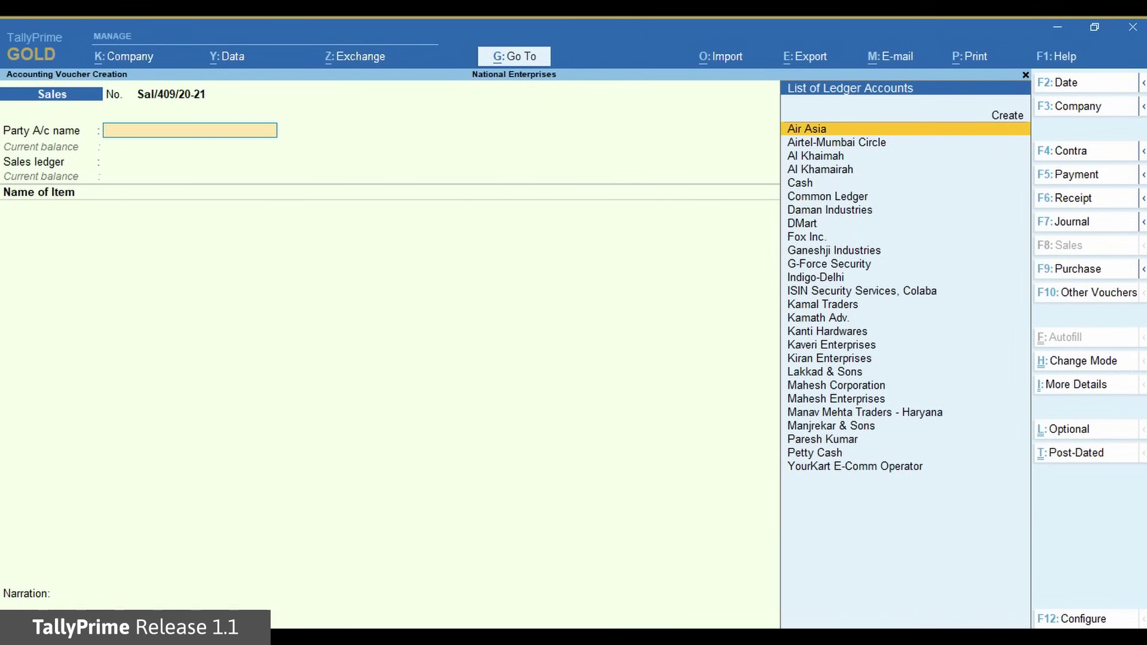
key("Escape")
- Quit the blank voucher and open Exchange > Send for e-Invoicing
key("y")
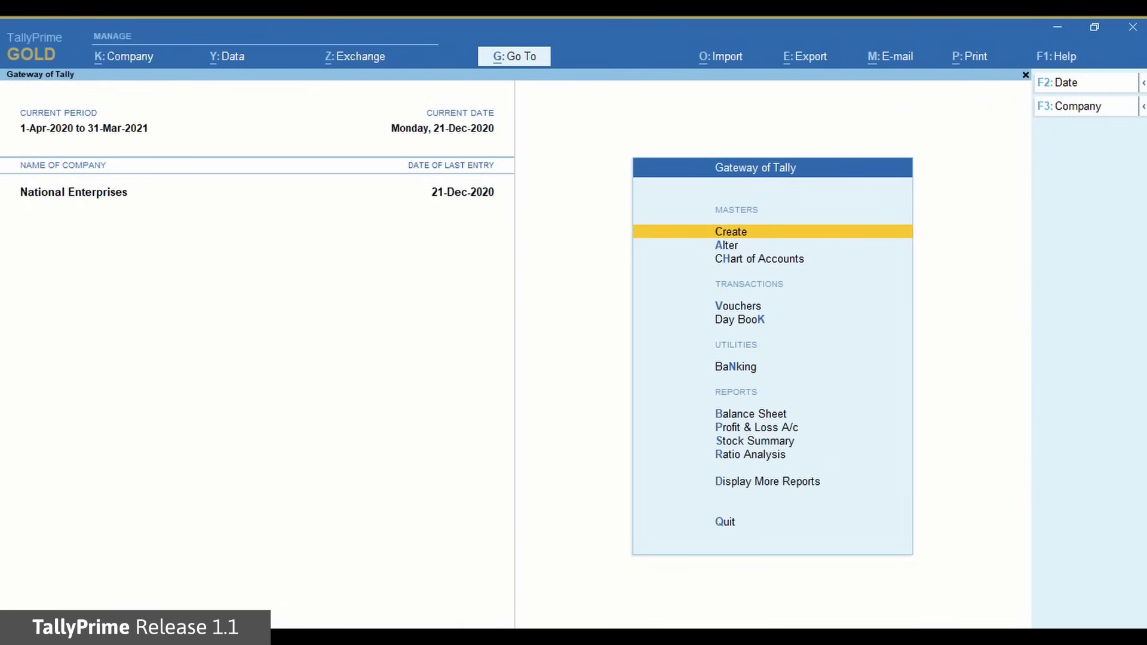
key("alt+z")
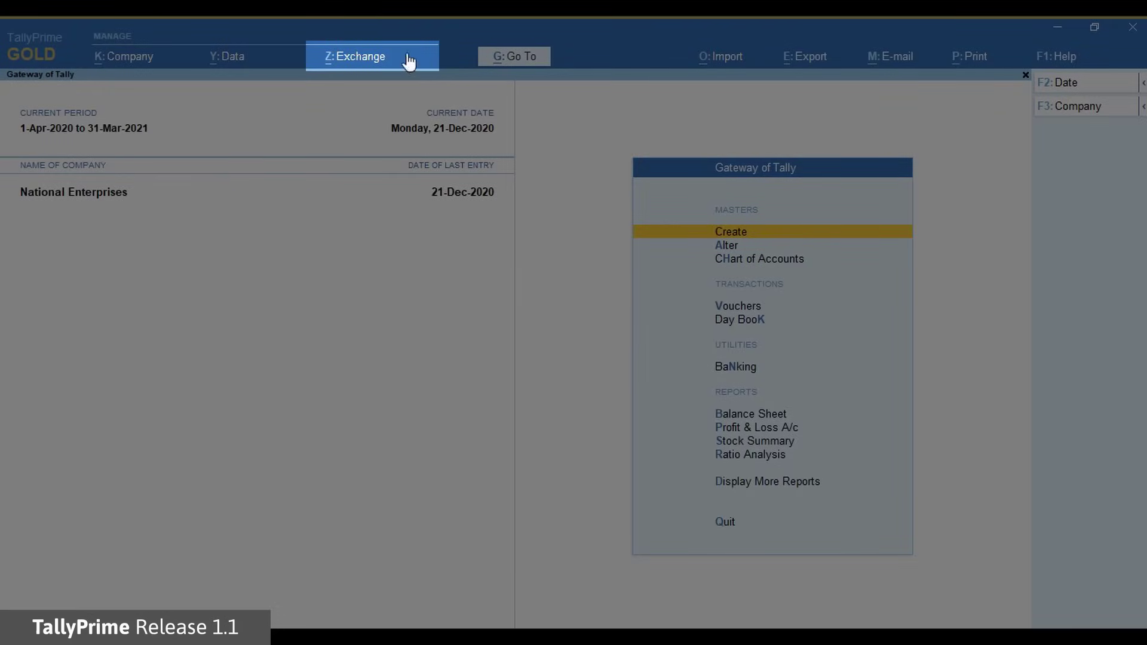
left_click(363, 58)
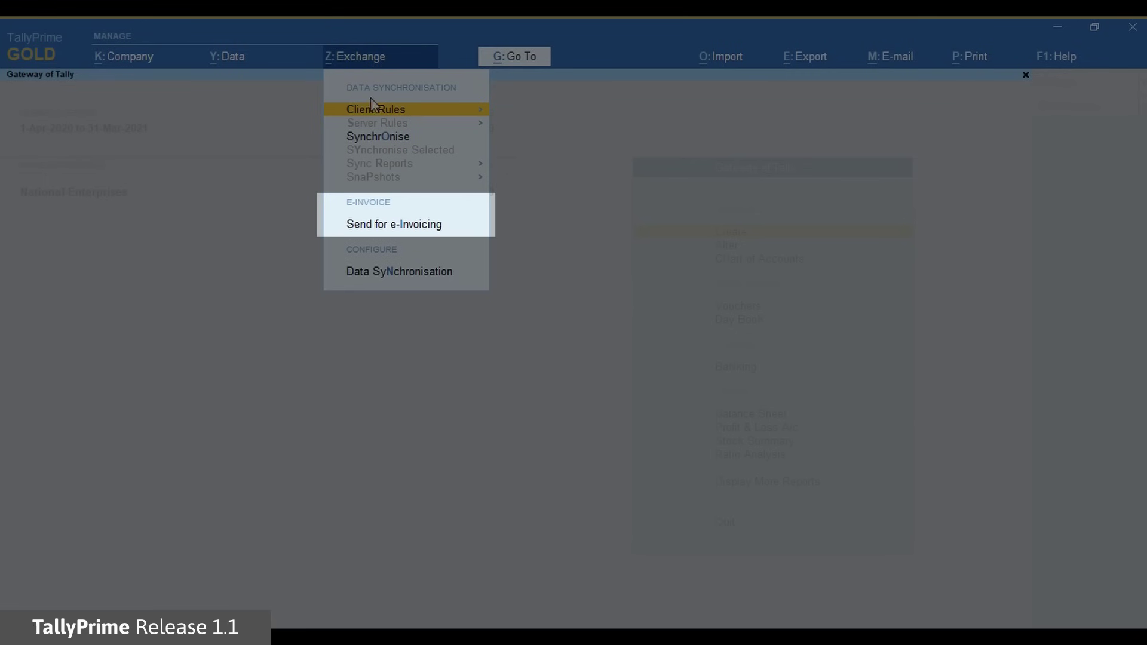
left_click(378, 226)
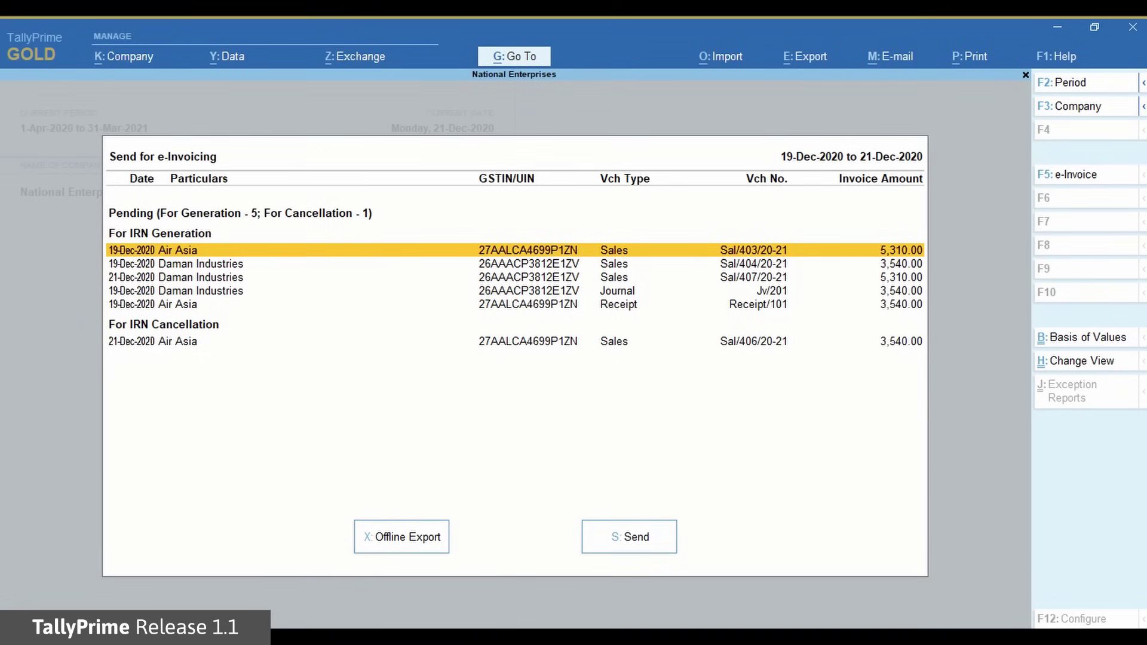
- Mark Sal/403, Sal/407 and the Air Asia cancellation entry, then unmark all three
key("space")
key("Down")
key("Down")
key("space")
key("Down")
key("Down")
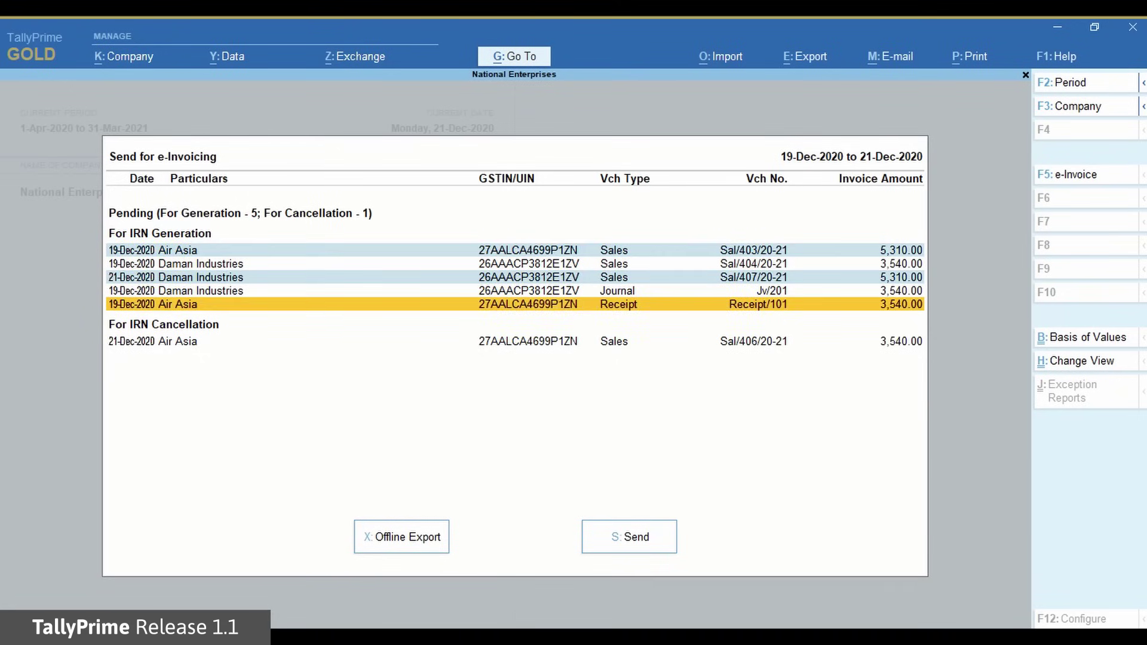
key("Down")
key("space")
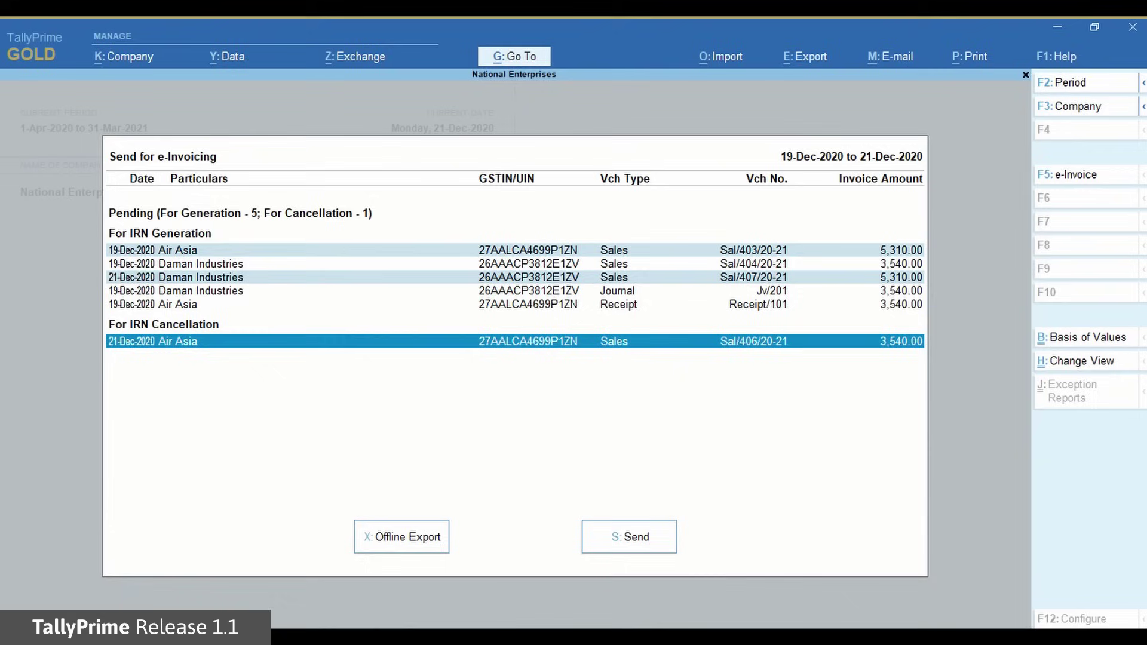
key("space")
key("Up")
key("Up")
key("Up")
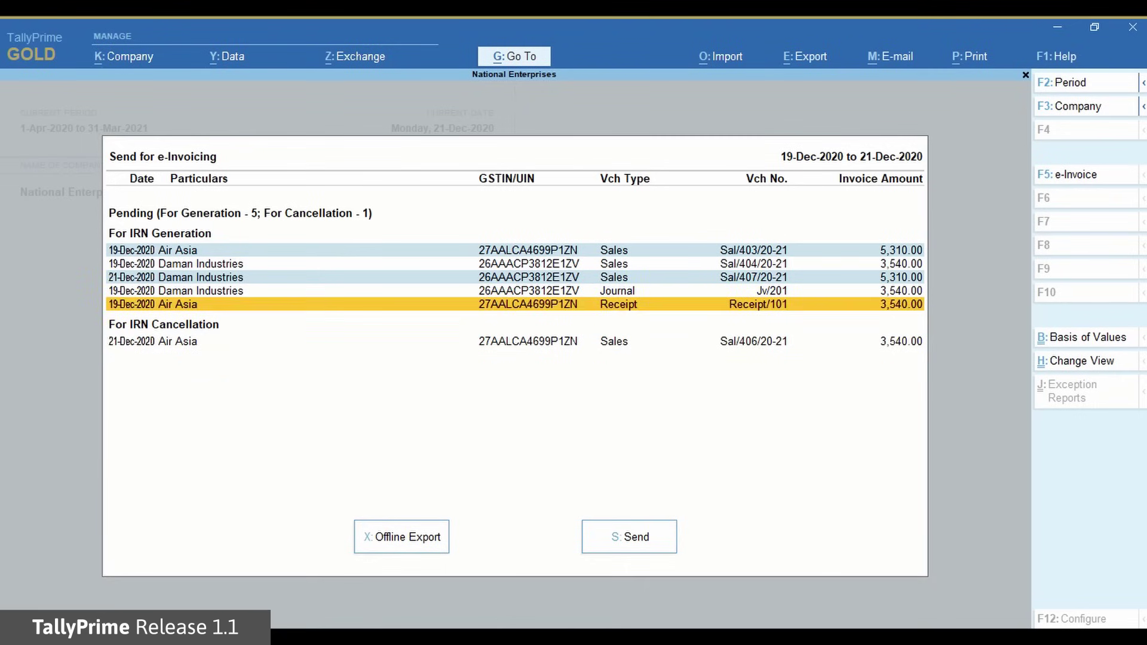
key("space")
key("Up")
key("Up")
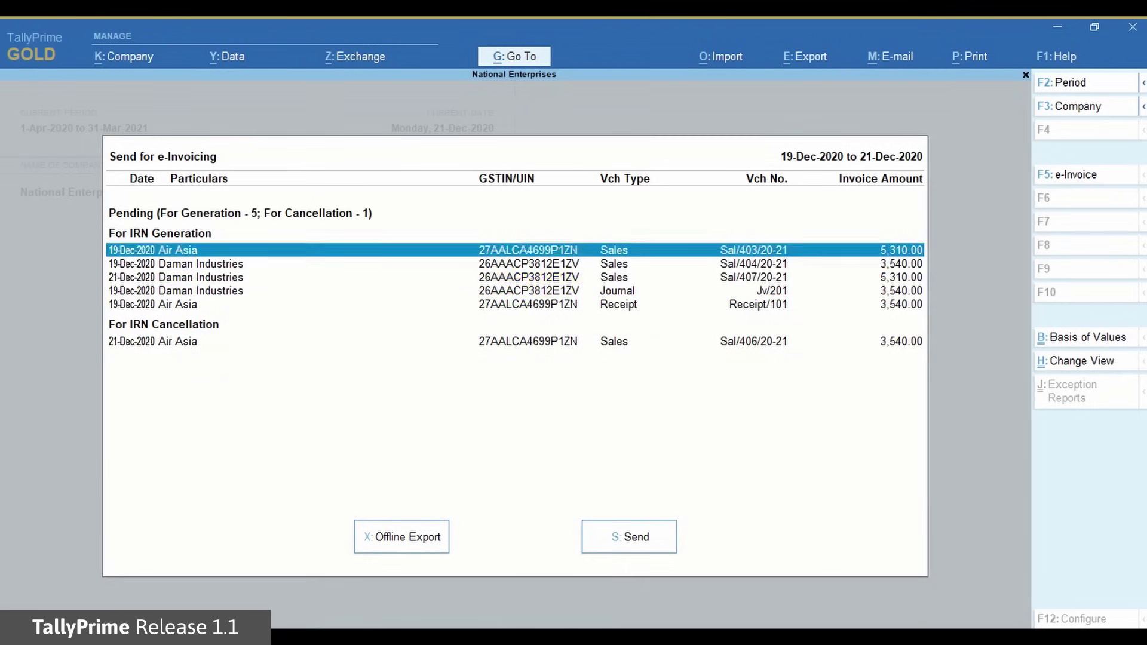
key("space")
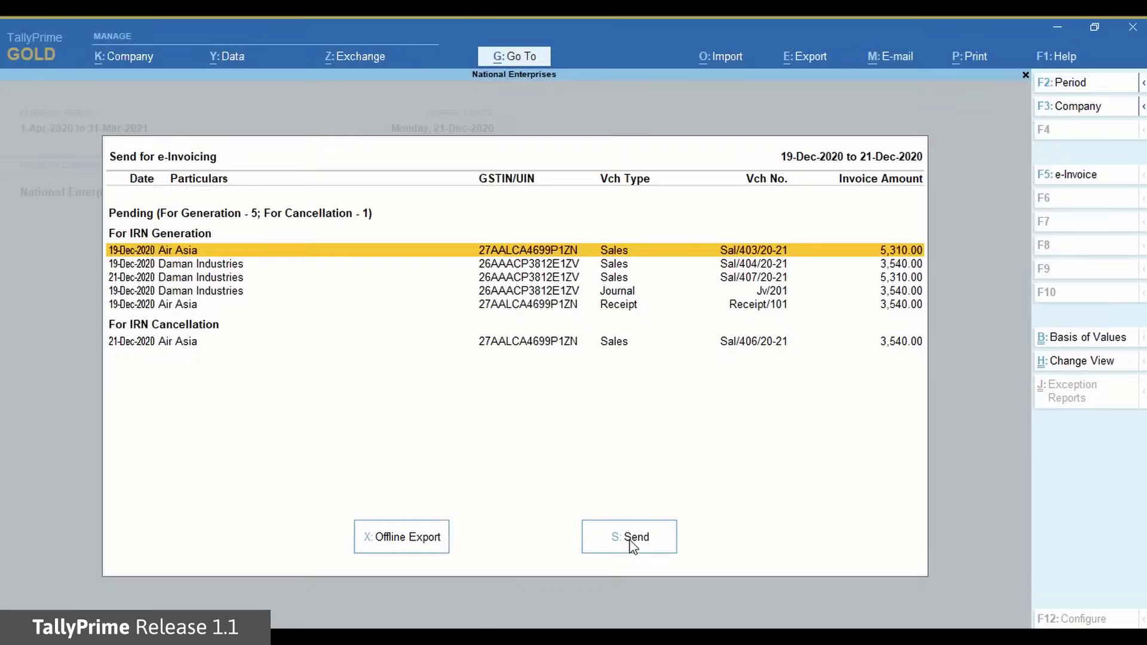
- Send the five pending generations and one cancellation after logging in to the e-Invoice portal
left_click(630, 540)
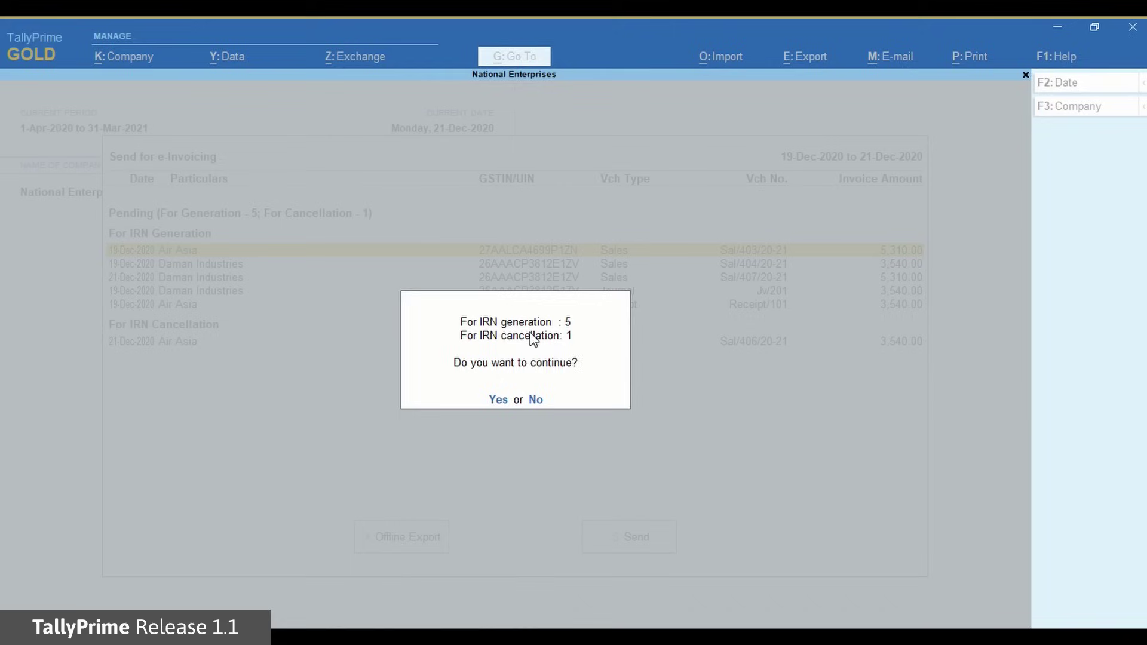
left_click(497, 399)
type("user01")
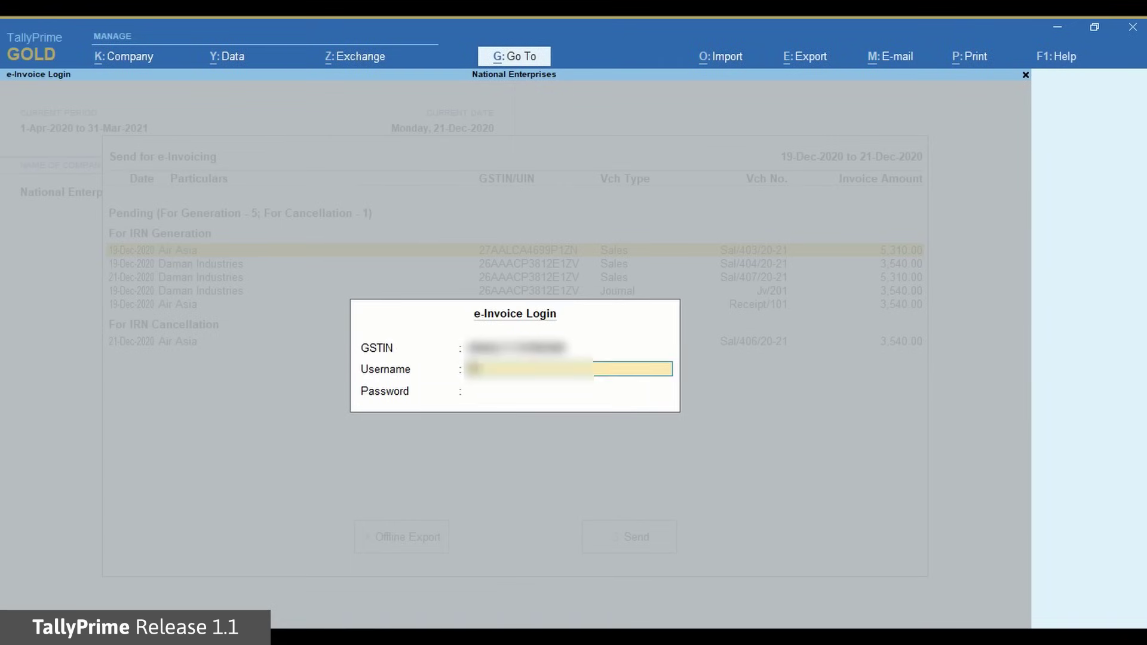
key("Return")
type("****")
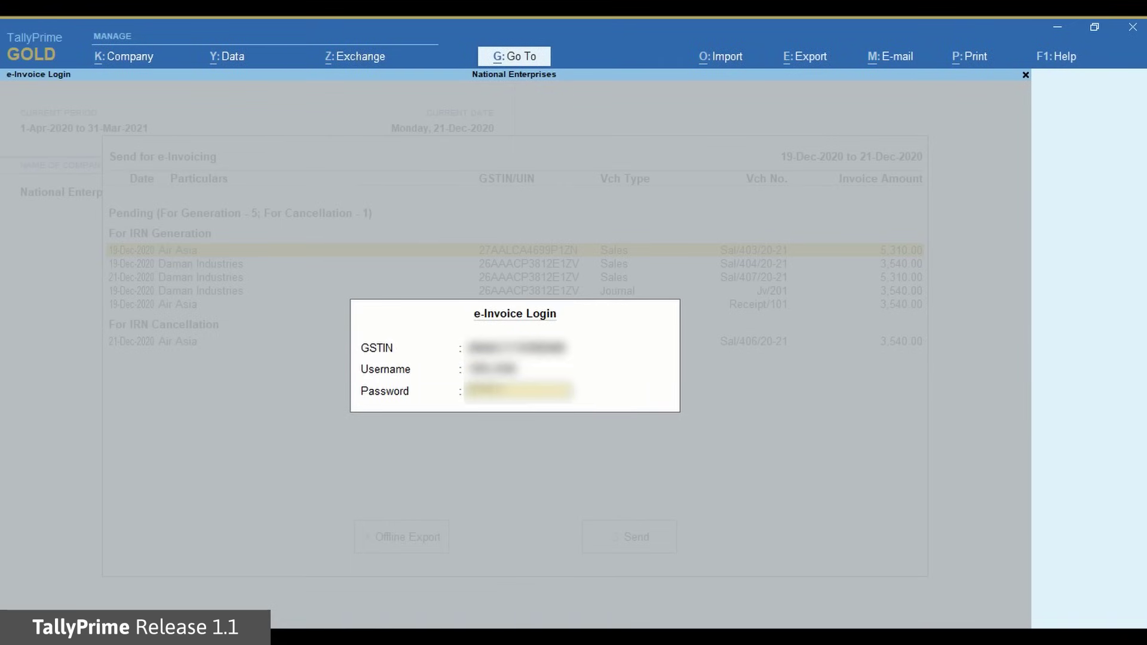
key("Return")
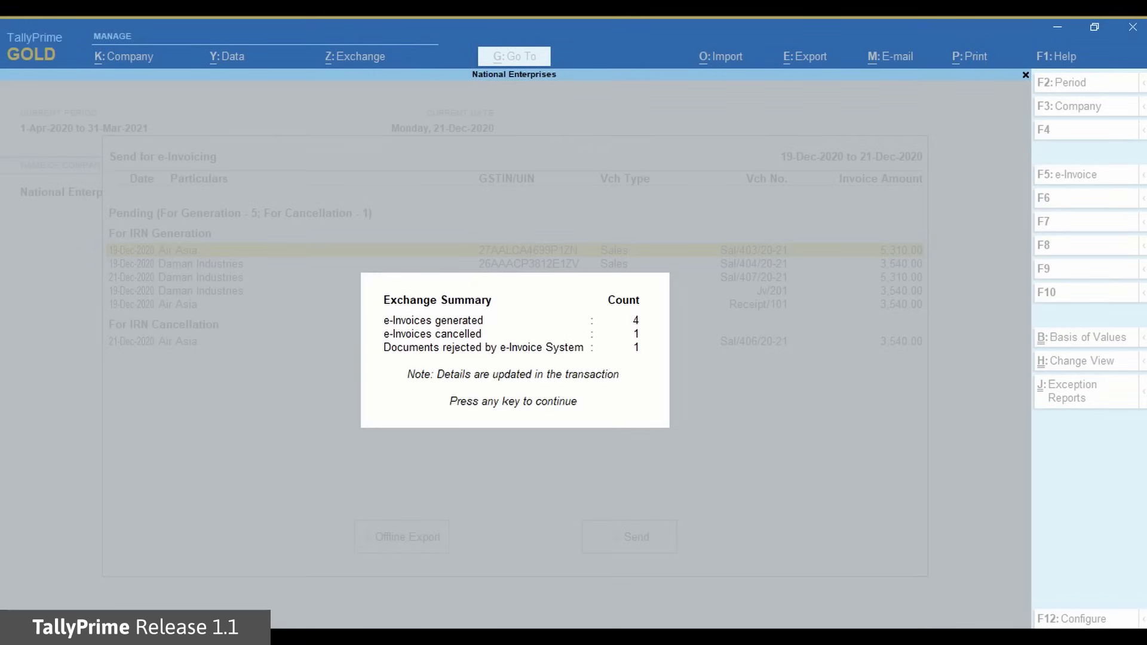
key("Return")
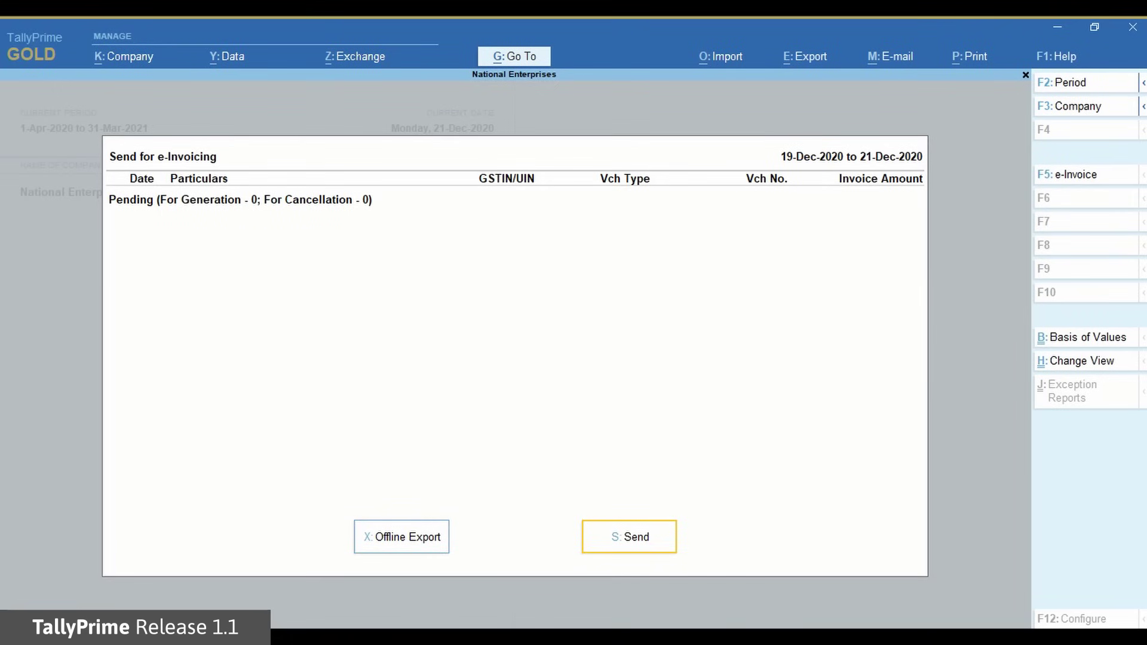
- Go back to Gateway and open the e-Invoice report via Go To search 'Ein'
key("Escape")
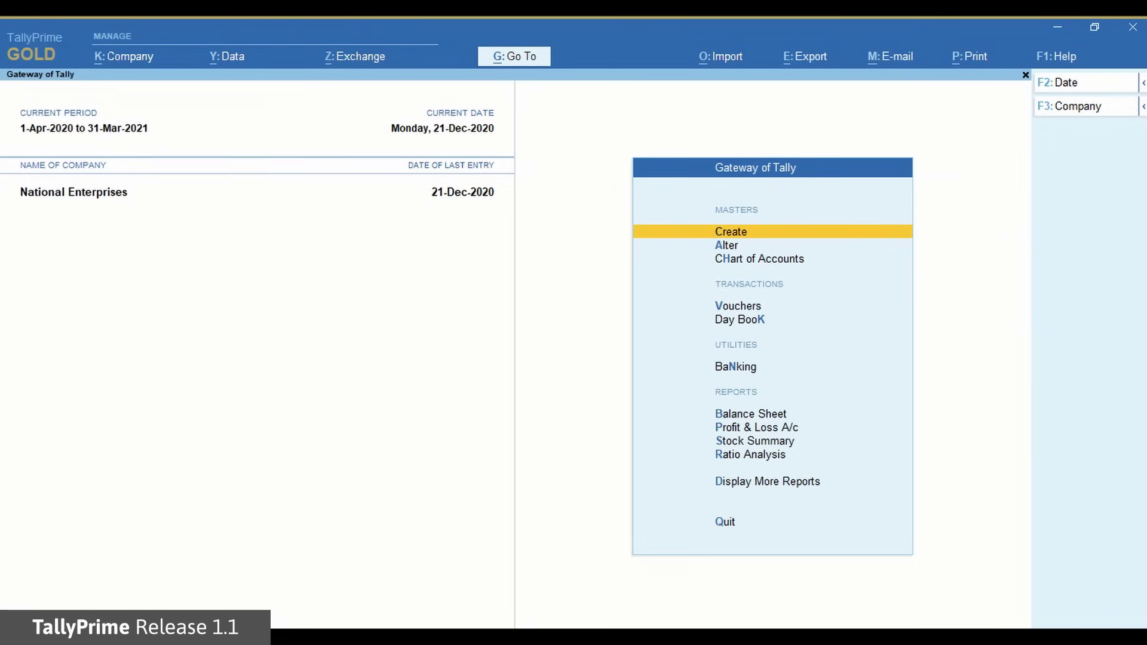
left_click(516, 60)
type("Ein")
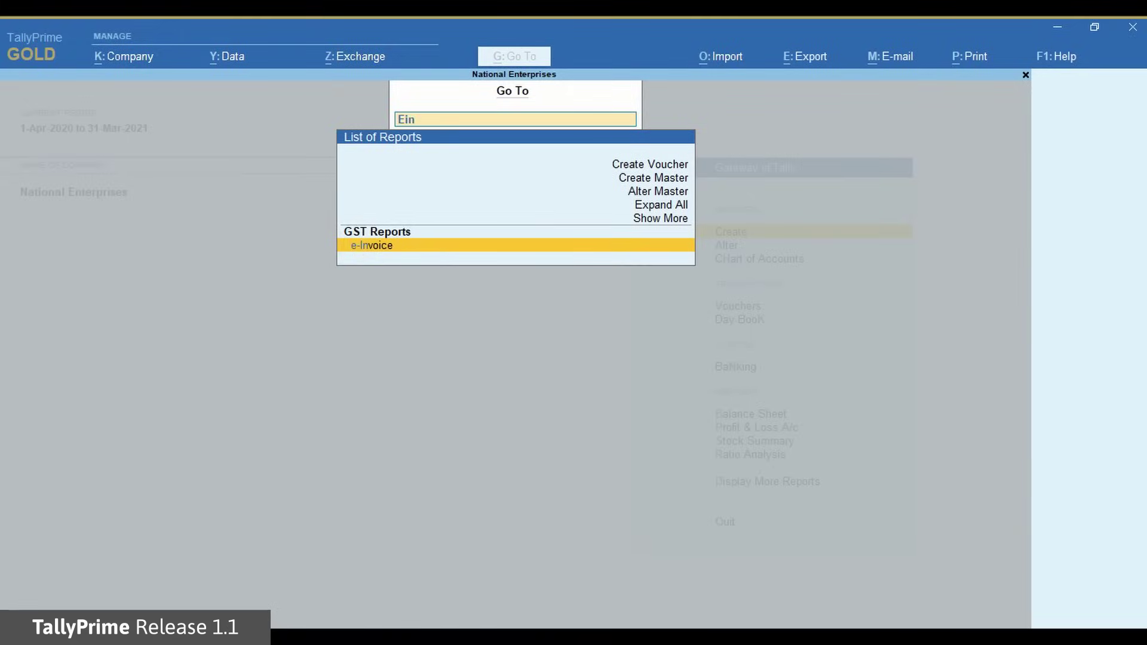
key("Return")
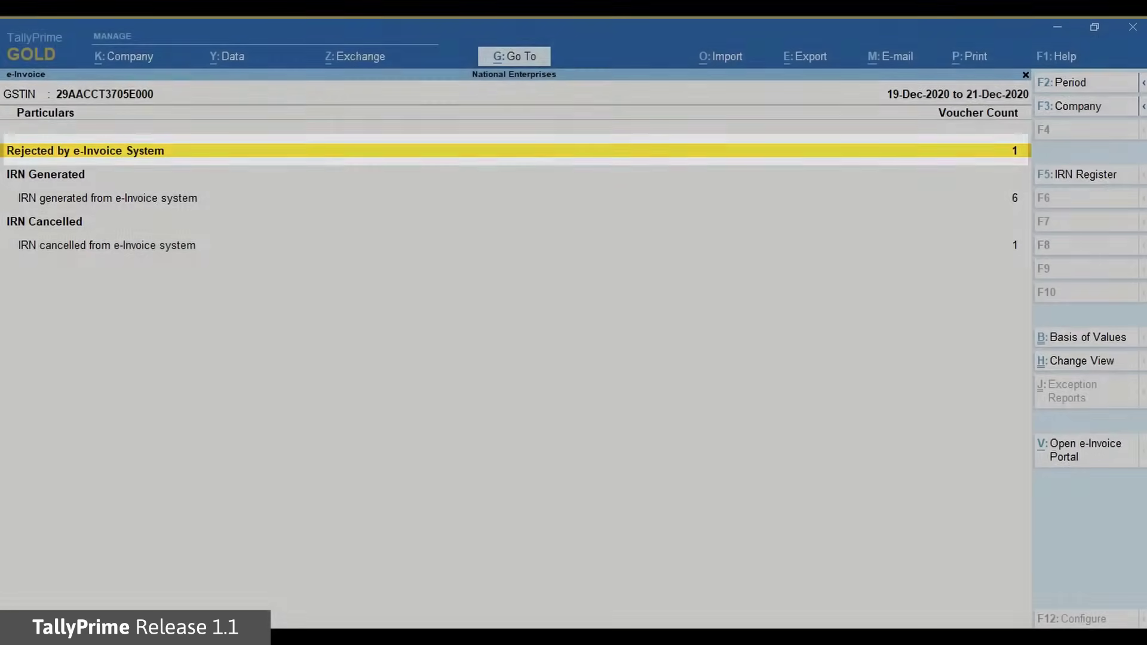
key("Return")
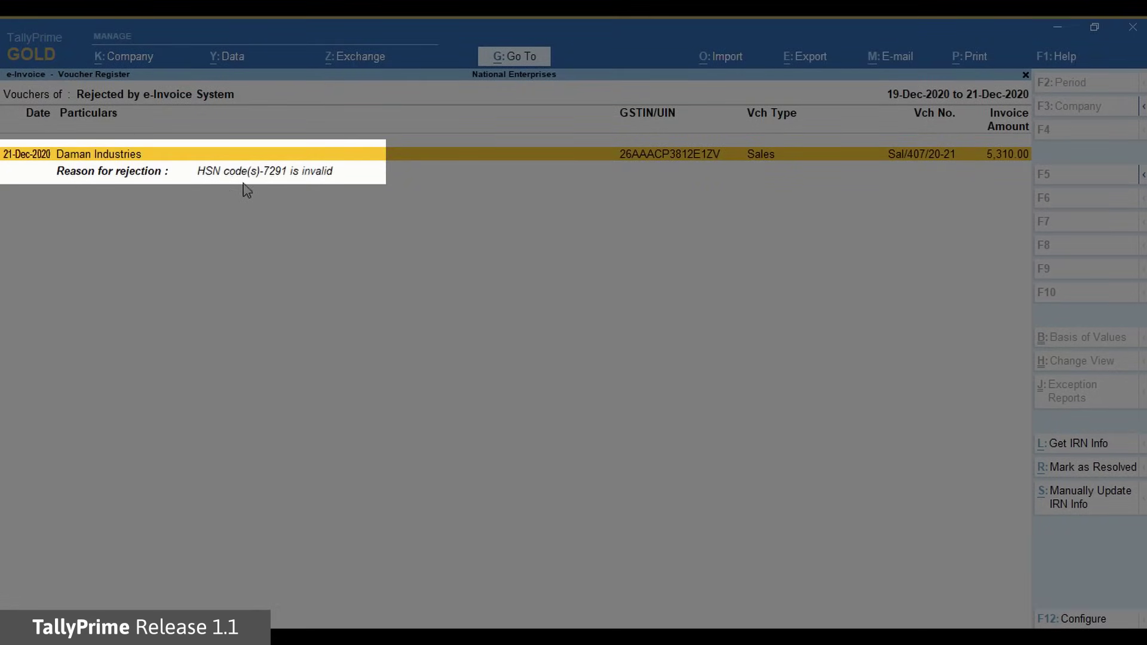
key("Down")
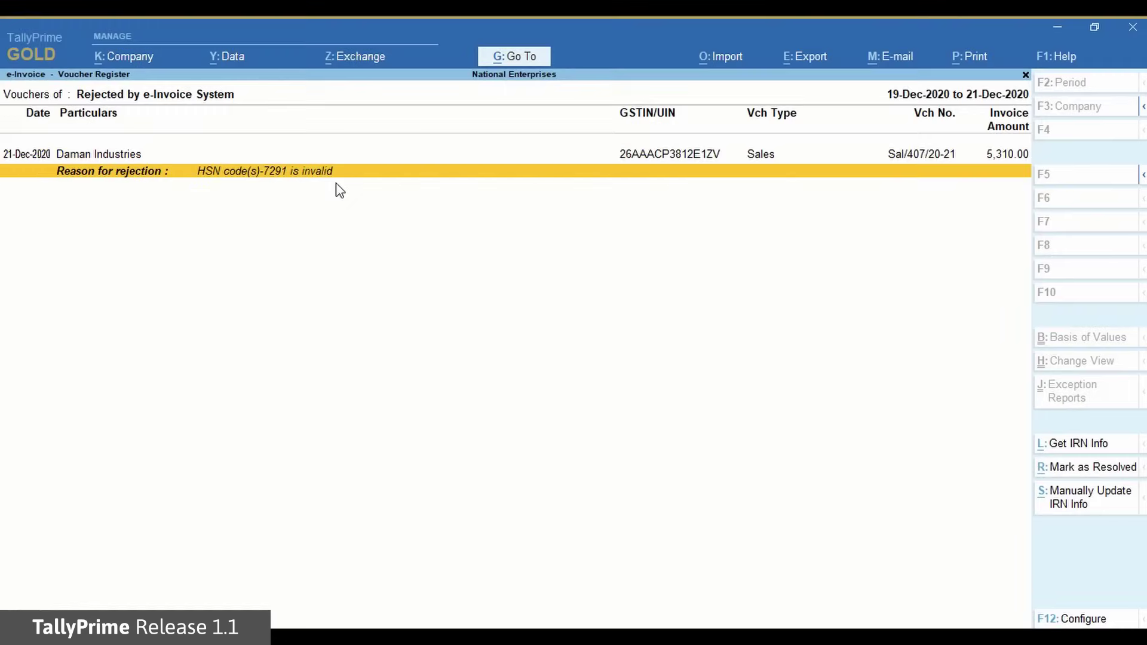
key("Up")
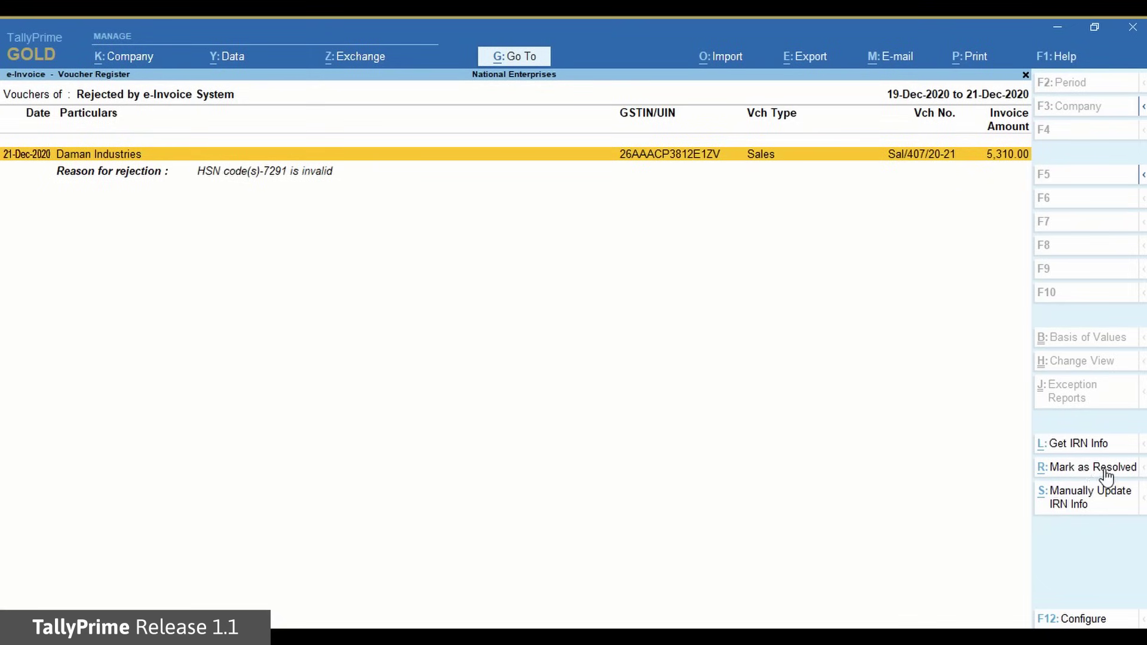
key("Escape")
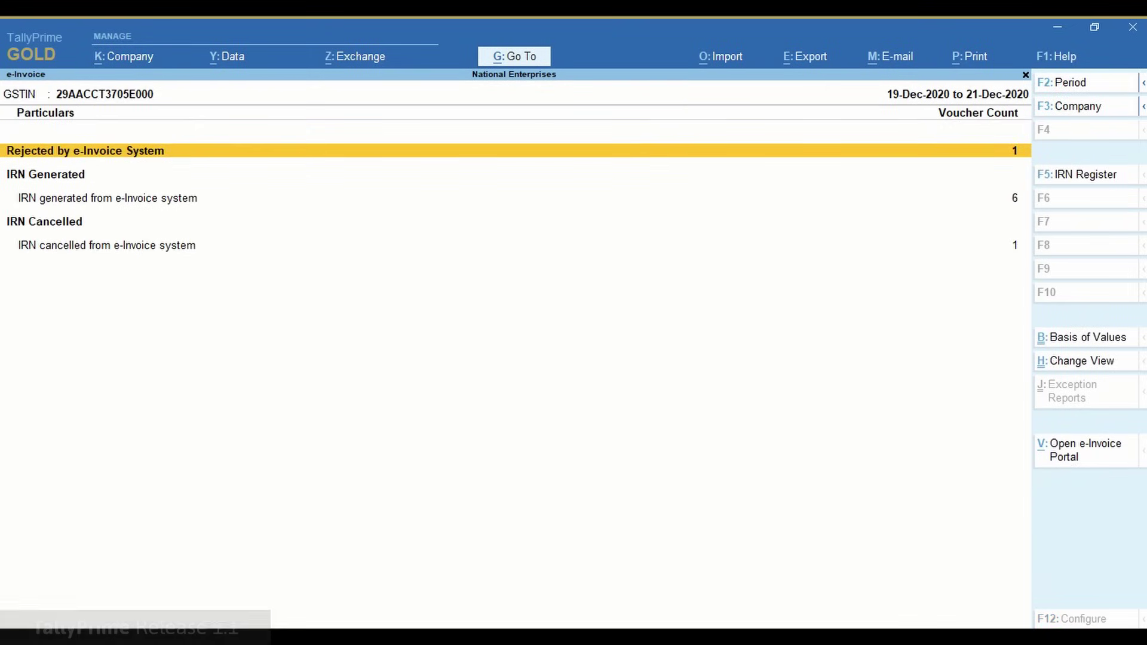